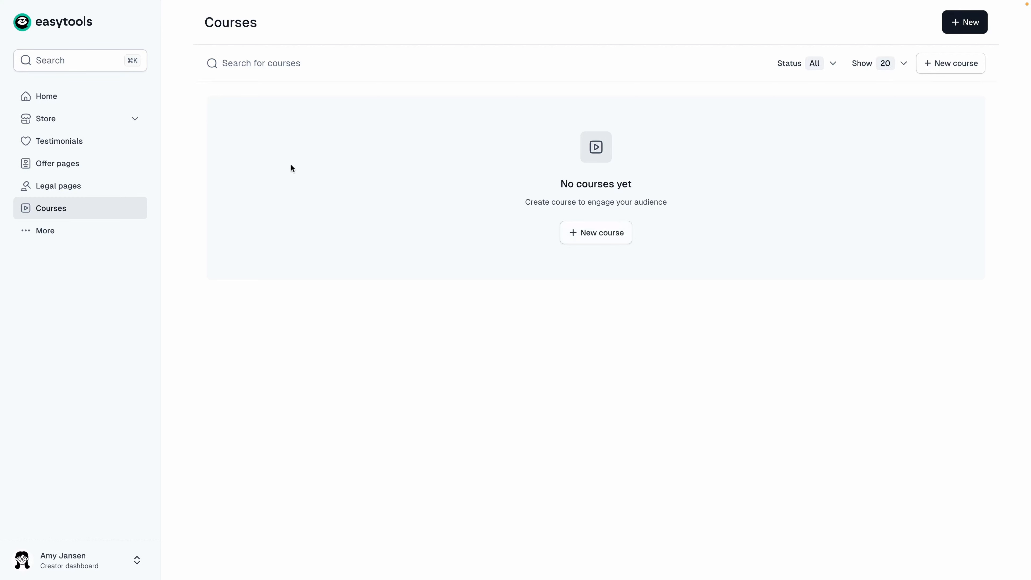
Step: Look at the checkout editor of the store product Video Course: Notion Mastery and return to the dashboard
{"action": "left_click", "coordinate": [132, 119]}
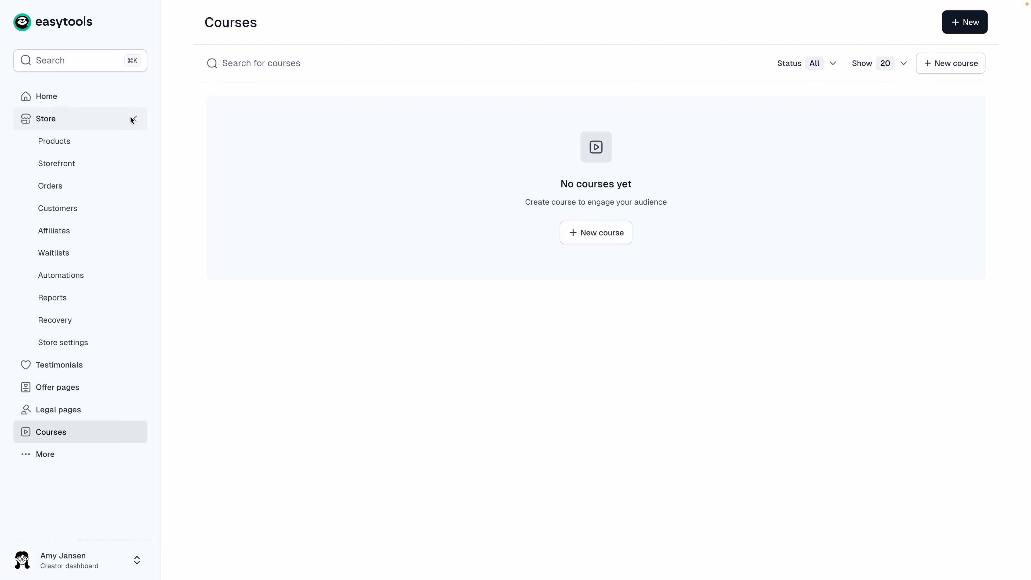
{"action": "left_click", "coordinate": [55, 143]}
{"action": "left_click", "coordinate": [290, 197]}
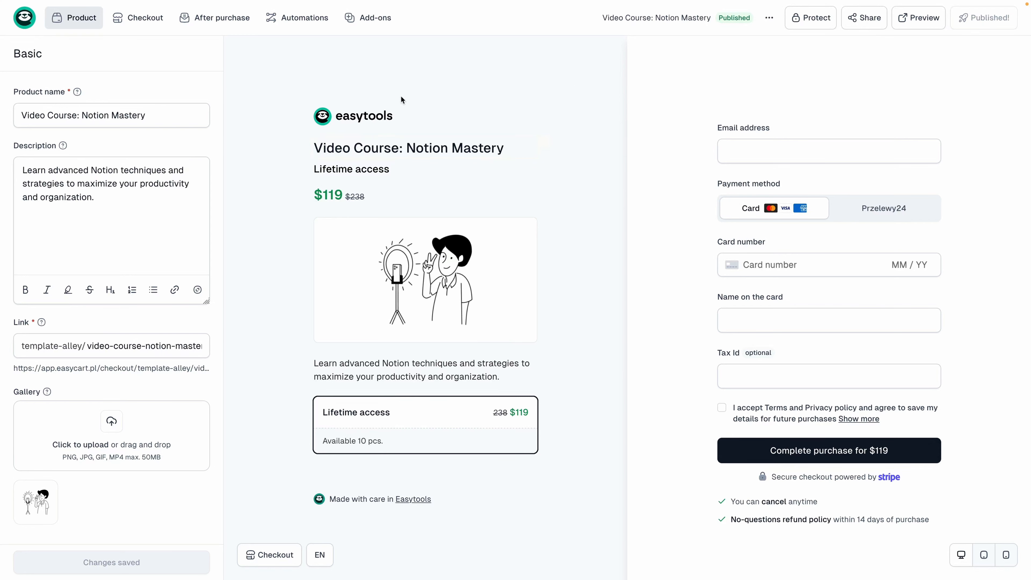
{"action": "left_click", "coordinate": [19, 25]}
{"action": "left_click", "coordinate": [35, 45]}
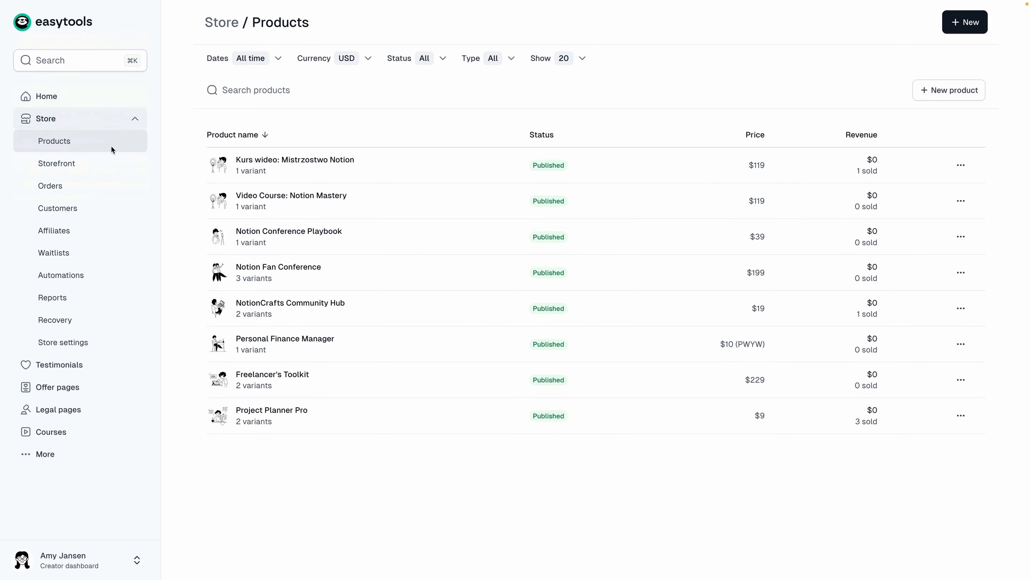
Step: Create a new course project named Notion Mastery
{"action": "left_click", "coordinate": [61, 429]}
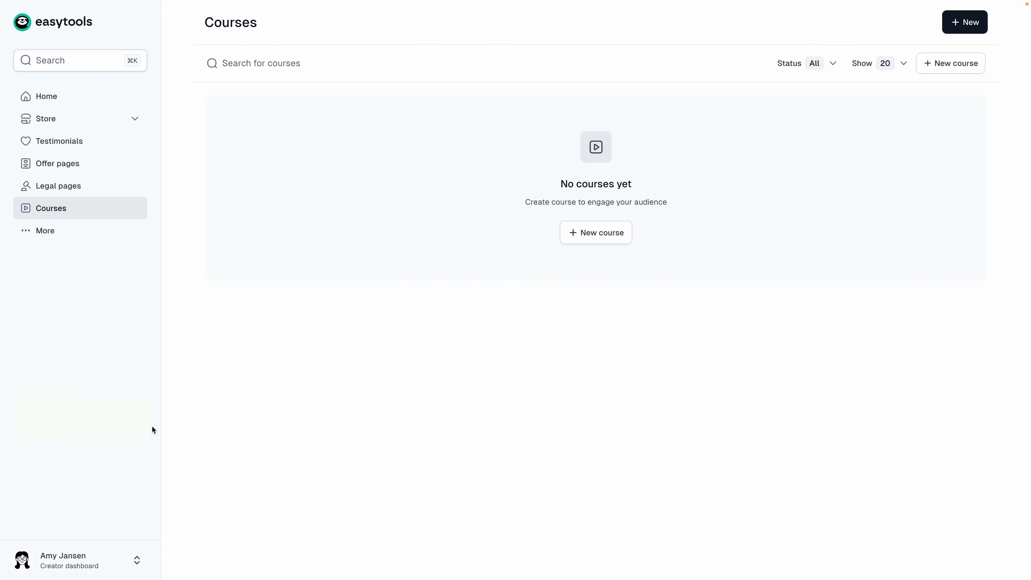
{"action": "left_click", "coordinate": [594, 237]}
{"action": "type", "text": "Notion Mastery"}
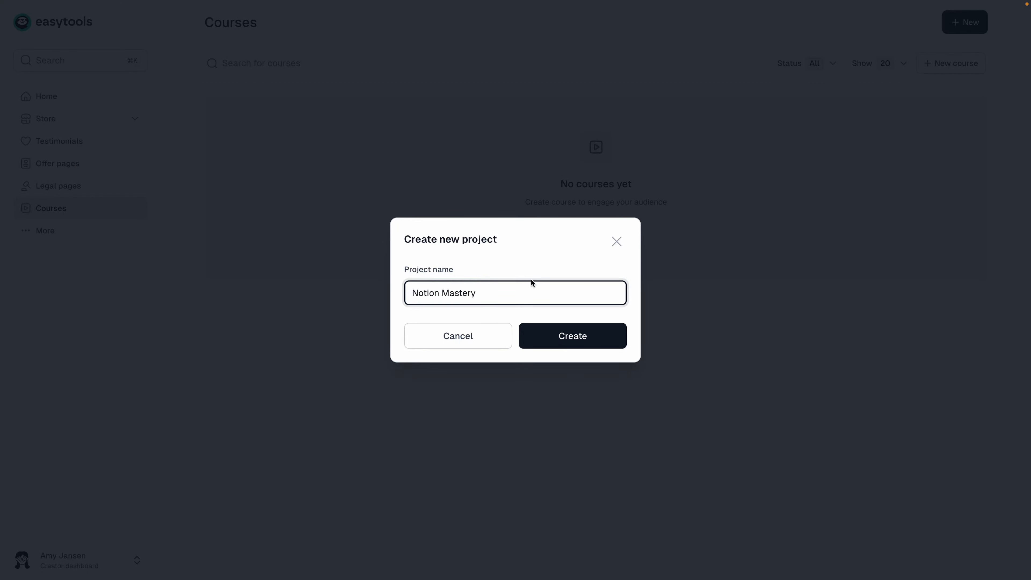
{"action": "left_click", "coordinate": [575, 337]}
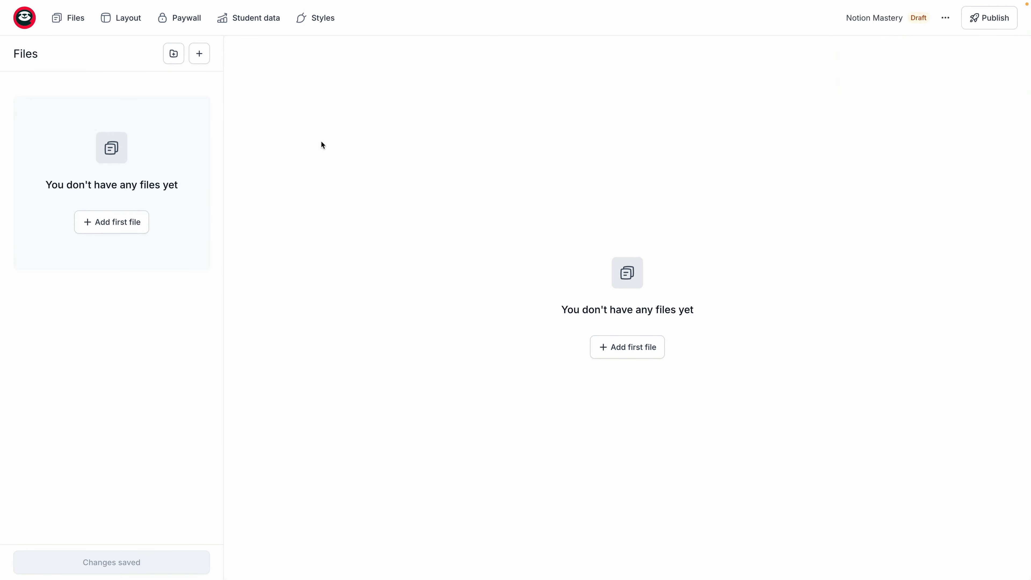
Step: Add the first file to the Notion Mastery course and name it Intro
{"action": "left_click", "coordinate": [120, 224]}
{"action": "left_click", "coordinate": [71, 122]}
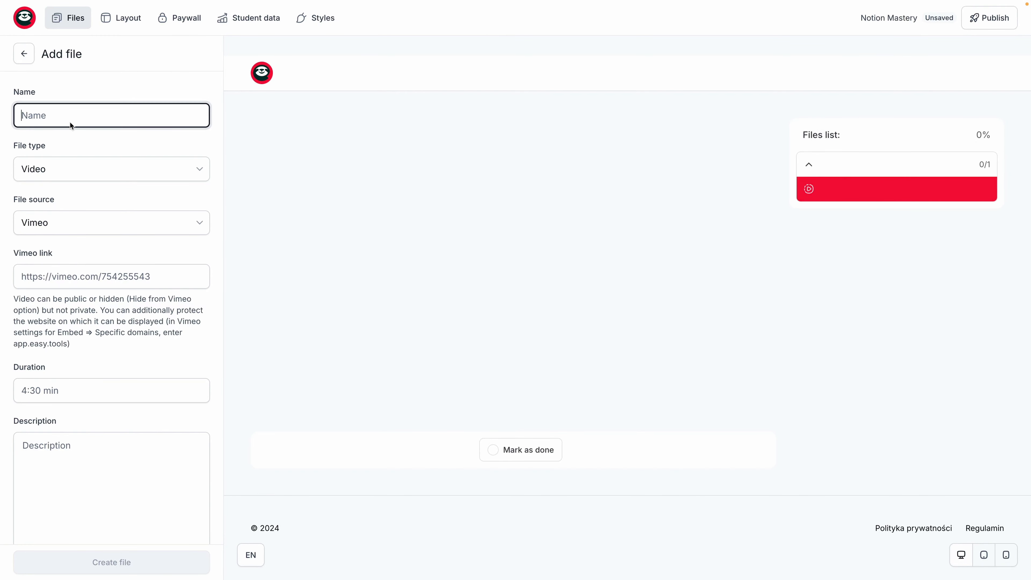
{"action": "type", "text": "Intro"}
{"action": "left_click", "coordinate": [125, 139]}
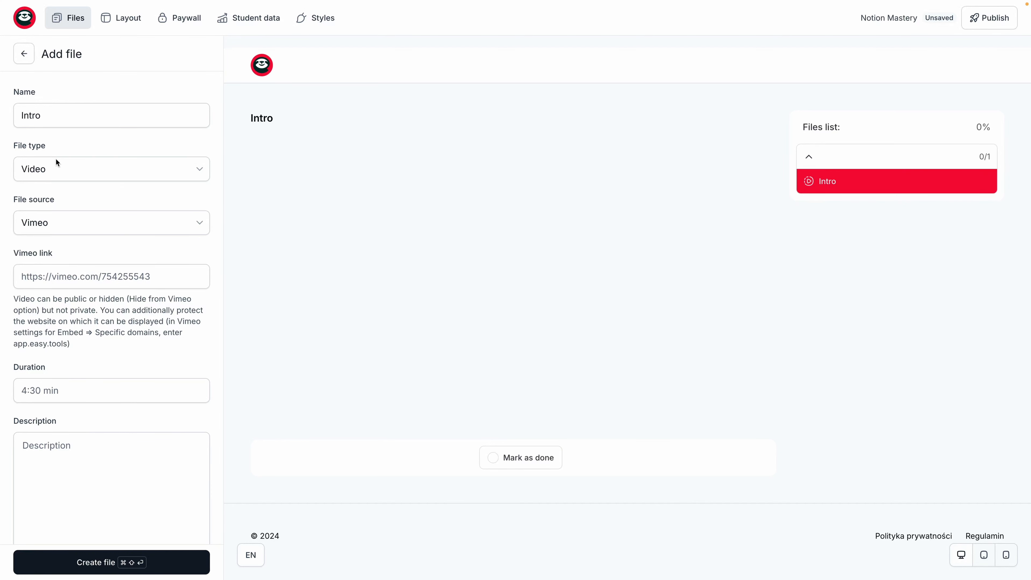
Step: Try the Audio, Download file, PDF, Google document and Any embed file types for the Intro file
{"action": "left_click", "coordinate": [86, 168]}
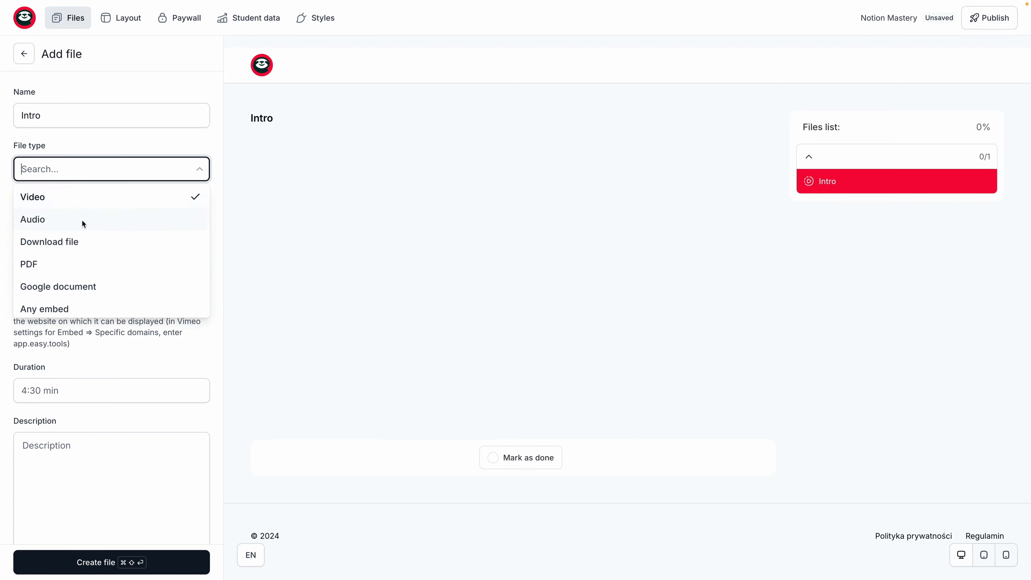
{"action": "left_click", "coordinate": [81, 220]}
{"action": "left_click", "coordinate": [80, 171]}
{"action": "left_click", "coordinate": [104, 242]}
{"action": "left_click", "coordinate": [94, 179]}
{"action": "left_click", "coordinate": [105, 263]}
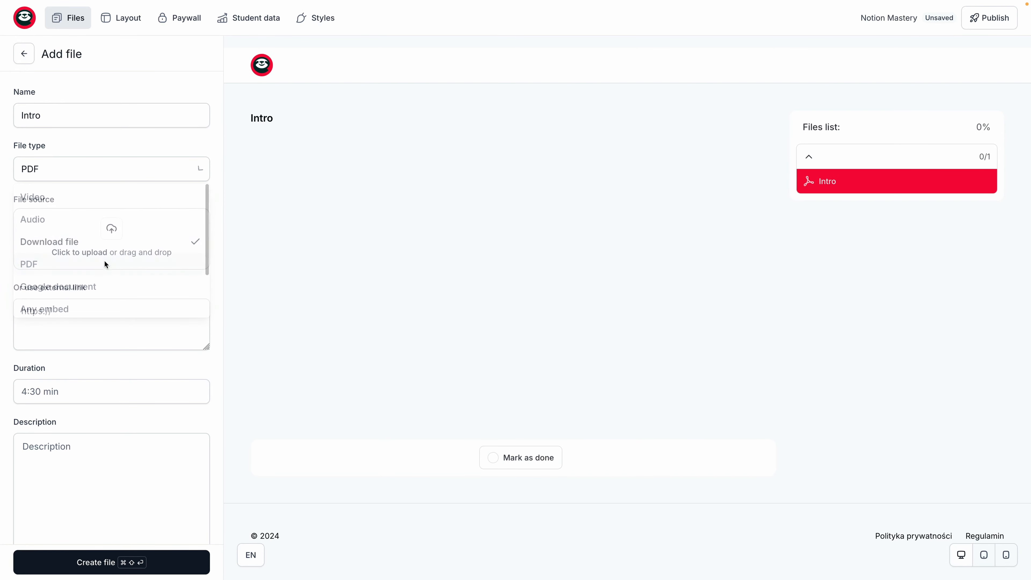
{"action": "left_click", "coordinate": [129, 174]}
{"action": "left_click", "coordinate": [87, 287]}
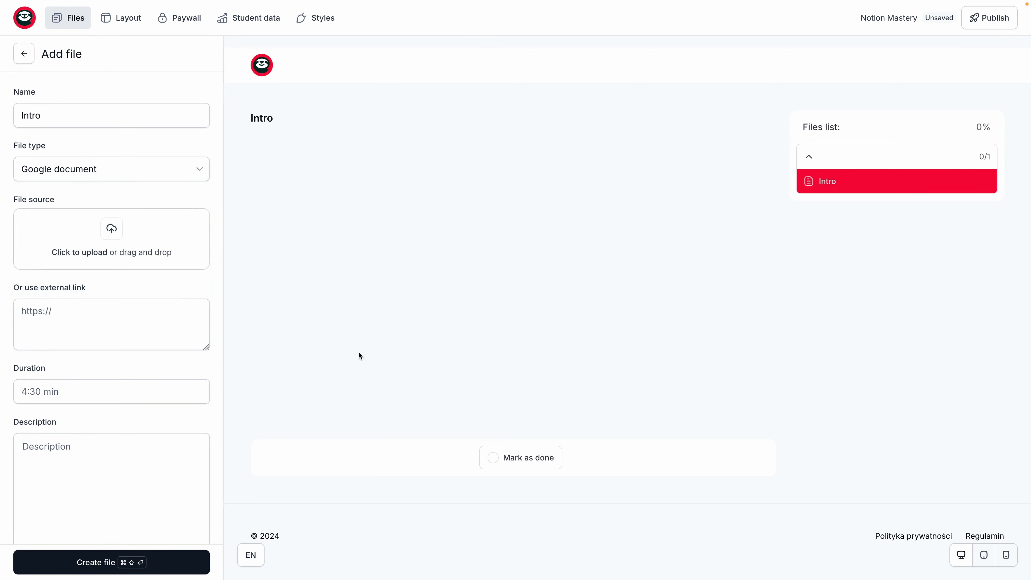
{"action": "left_click", "coordinate": [121, 178]}
{"action": "scroll", "coordinate": [116, 240], "scroll_direction": "down", "scroll_amount": 2}
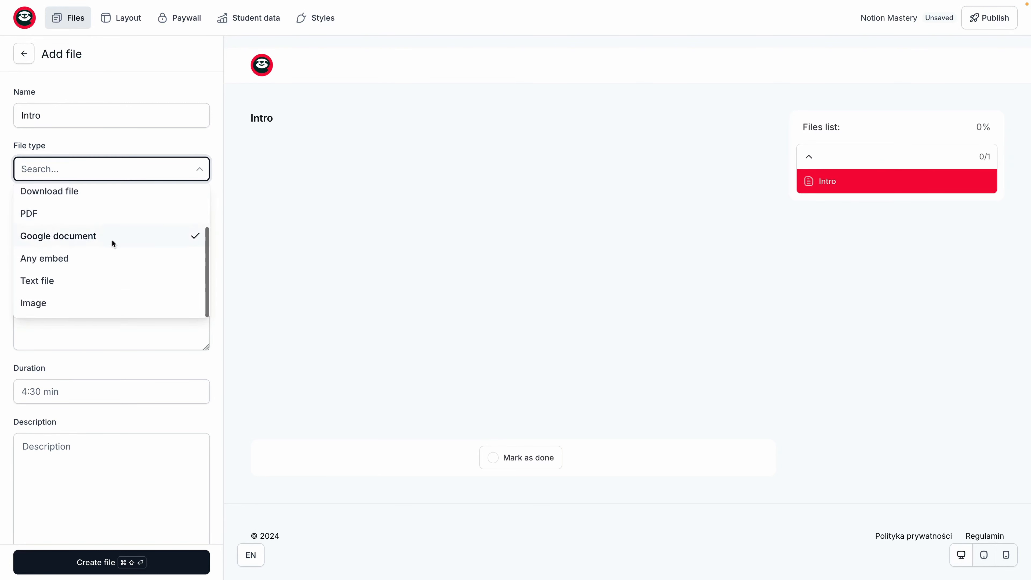
{"action": "left_click", "coordinate": [93, 266]}
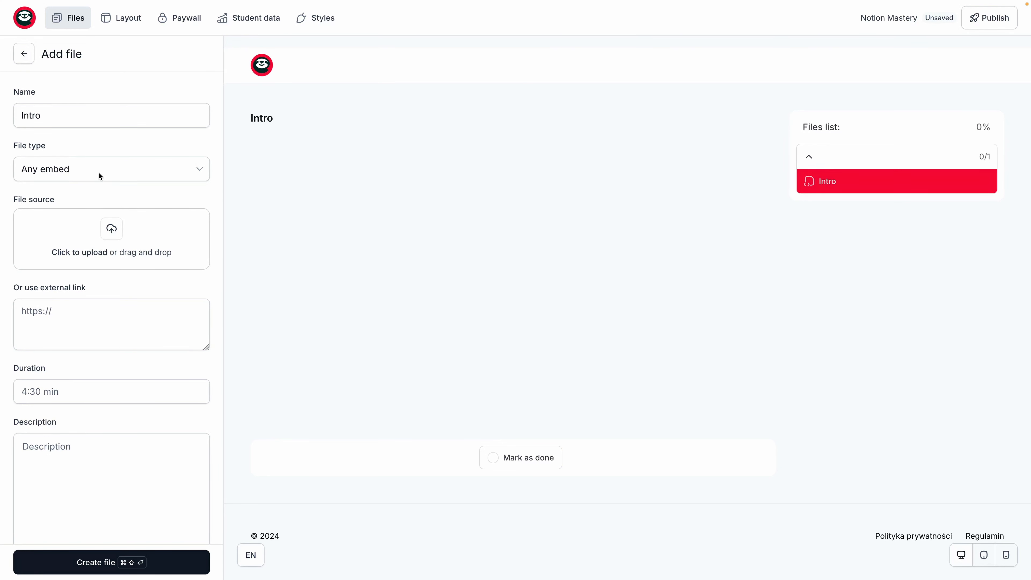
Step: Try the Text file type for the Intro file with the placeholder text asdasdasdasd, and clear that text
{"action": "left_click", "coordinate": [117, 176]}
{"action": "scroll", "coordinate": [101, 272], "scroll_direction": "down", "scroll_amount": 2}
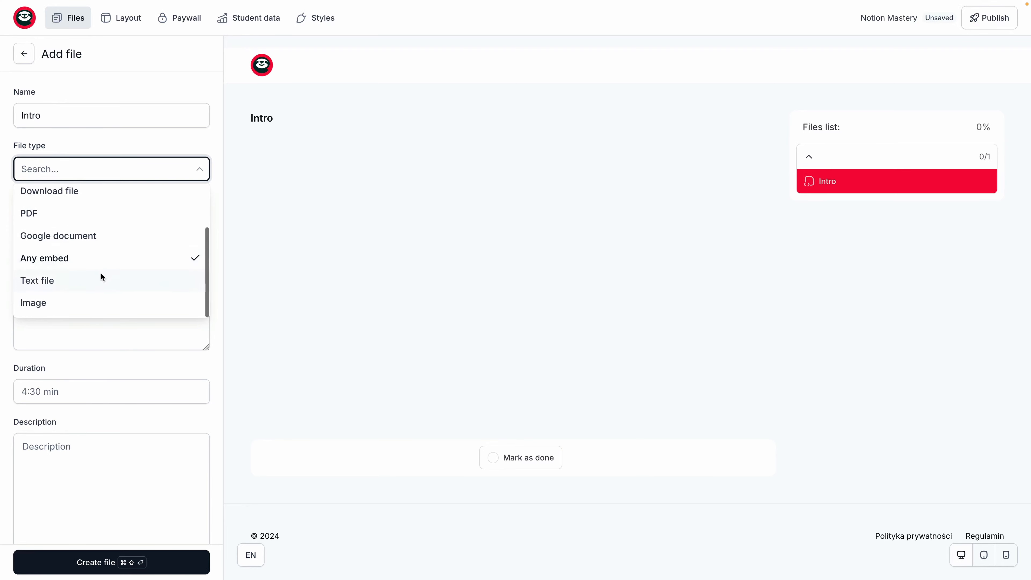
{"action": "left_click", "coordinate": [102, 280]}
{"action": "left_click", "coordinate": [94, 243]}
{"action": "key", "text": "ctrl+a"}
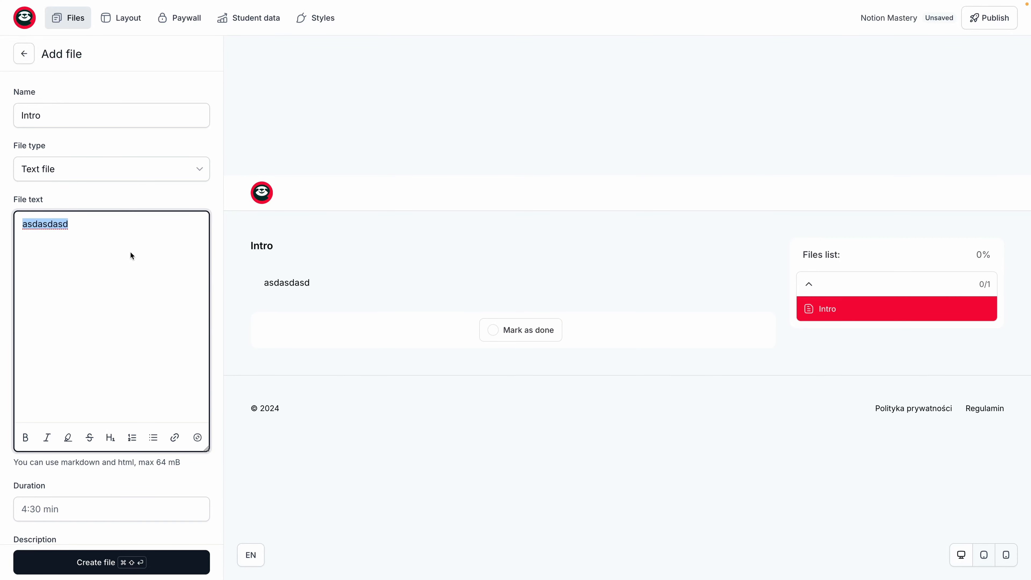
{"action": "type", "text": "asdasdasdasd"}
{"action": "key", "text": "ctrl+a"}
{"action": "key", "text": "BackSpace"}
Step: Try the Image file type for the Intro file
{"action": "left_click", "coordinate": [104, 178]}
{"action": "scroll", "coordinate": [110, 260], "scroll_direction": "down", "scroll_amount": 2}
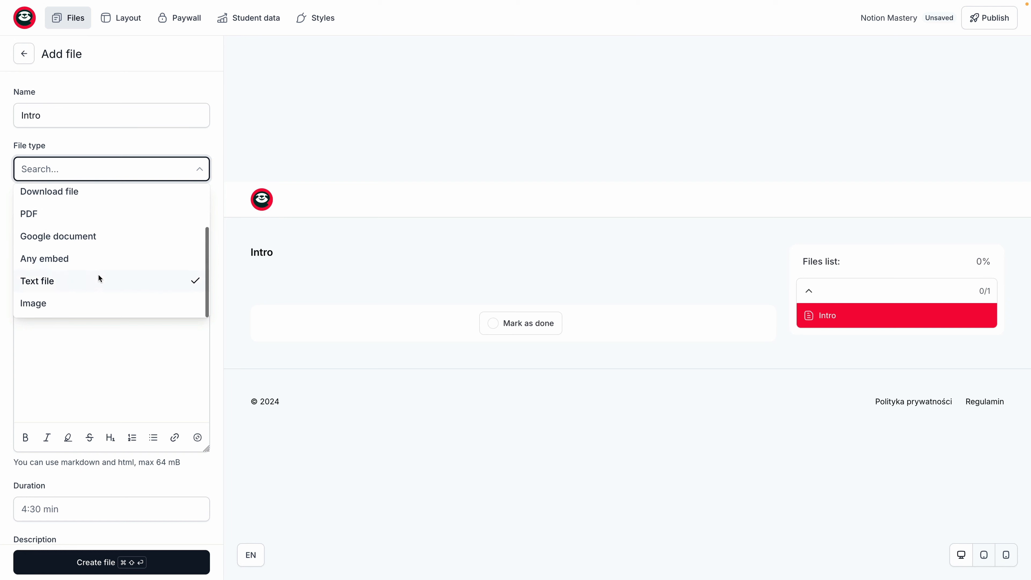
{"action": "left_click", "coordinate": [97, 304]}
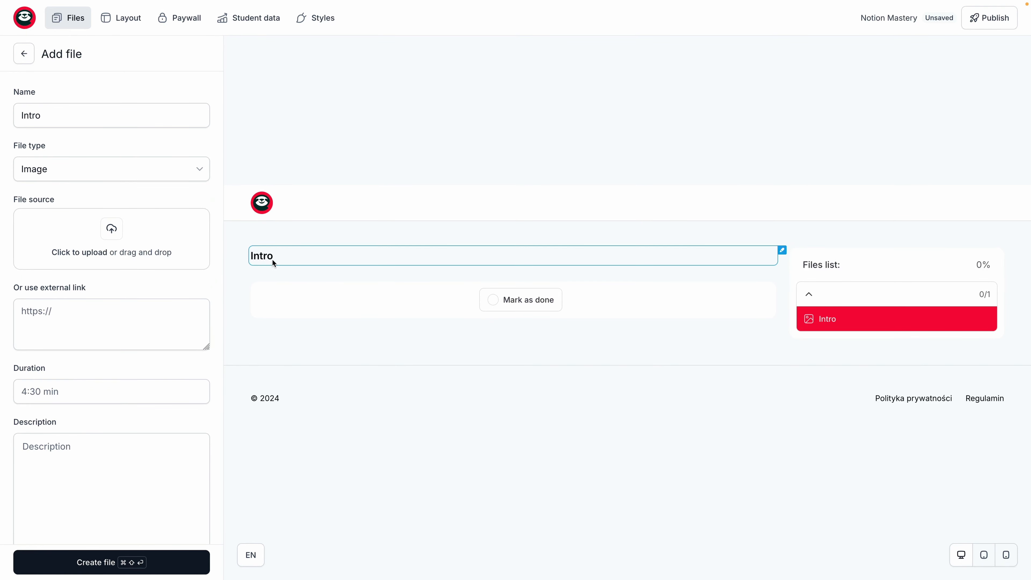
Step: Preview the enlarged text editor of the Text file type, and set the Intro file's type back to Video
{"action": "left_click", "coordinate": [148, 166]}
{"action": "scroll", "coordinate": [105, 244], "scroll_direction": "down", "scroll_amount": 2}
{"action": "left_click", "coordinate": [93, 289]}
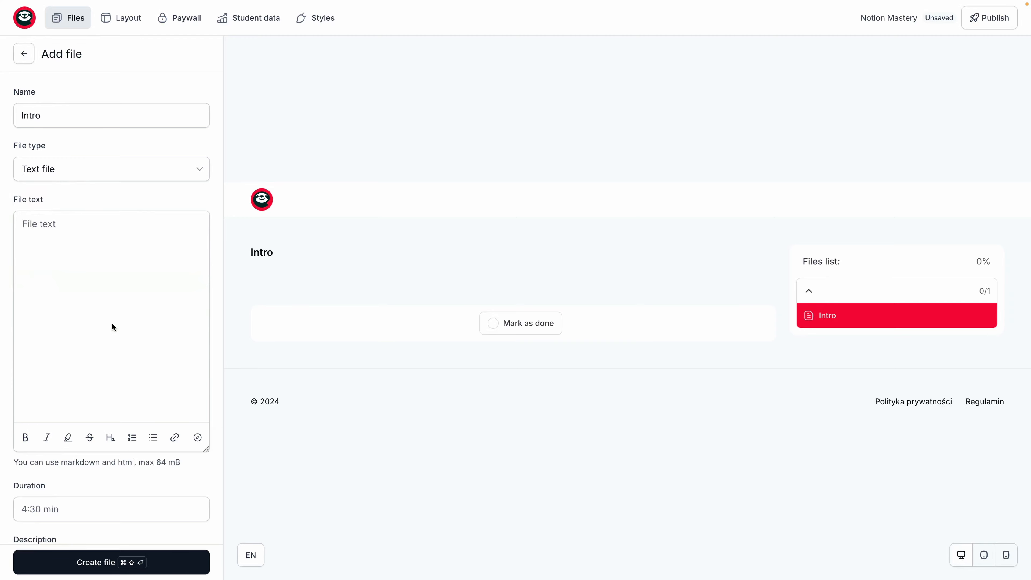
{"action": "left_click", "coordinate": [80, 254]}
{"action": "left_click", "coordinate": [198, 438]}
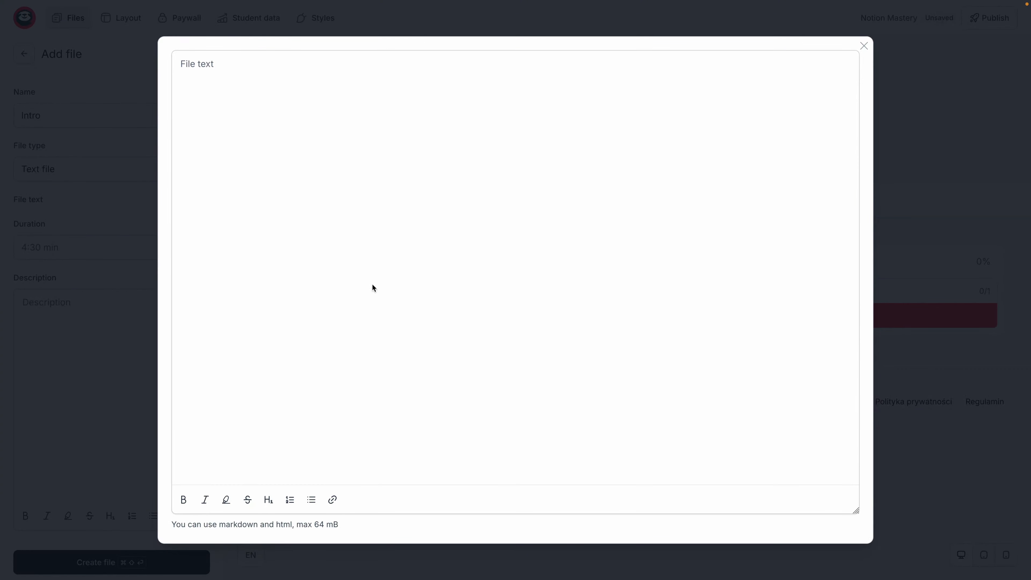
{"action": "left_click", "coordinate": [866, 46]}
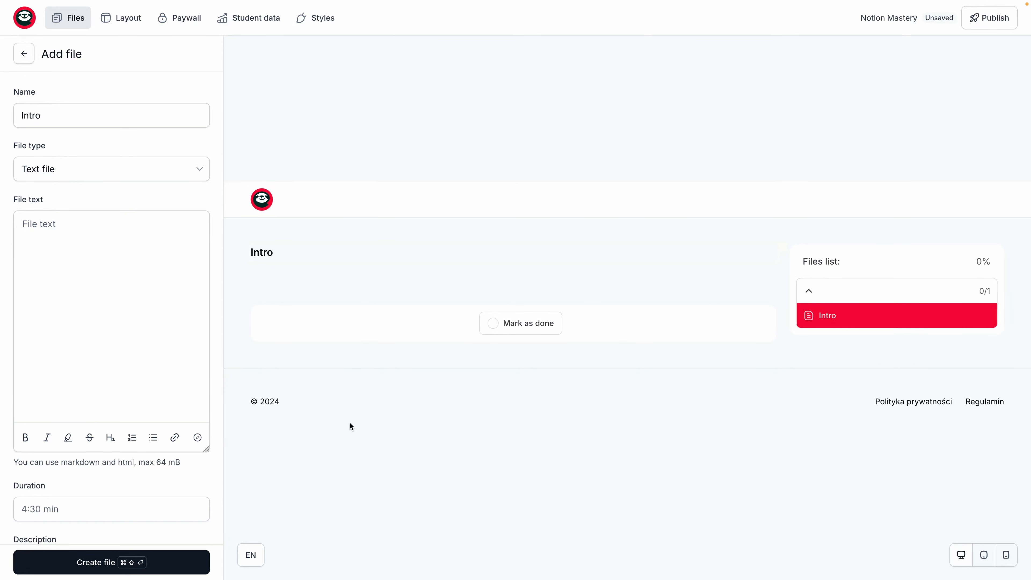
{"action": "left_click", "coordinate": [99, 169]}
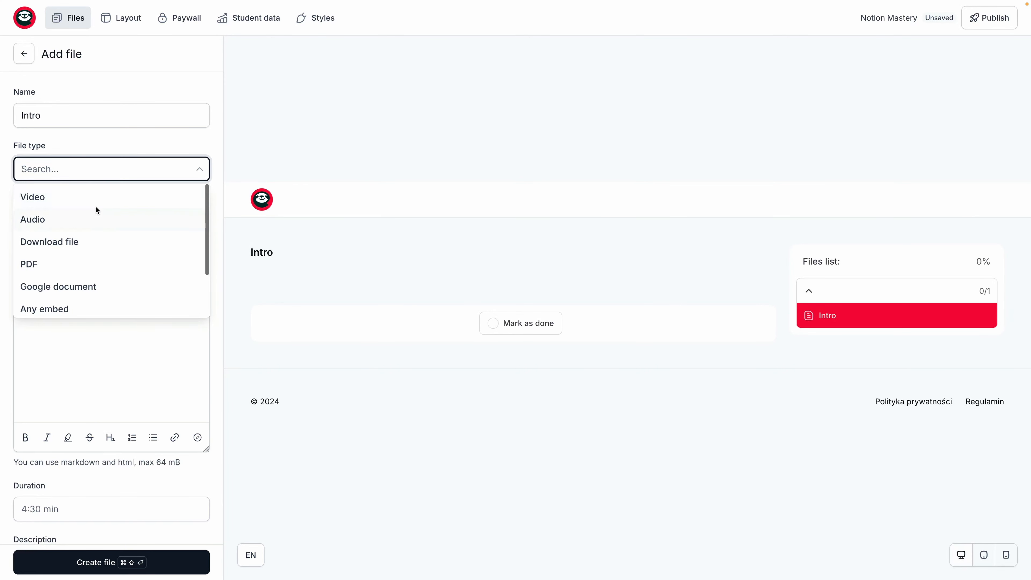
{"action": "left_click", "coordinate": [99, 200]}
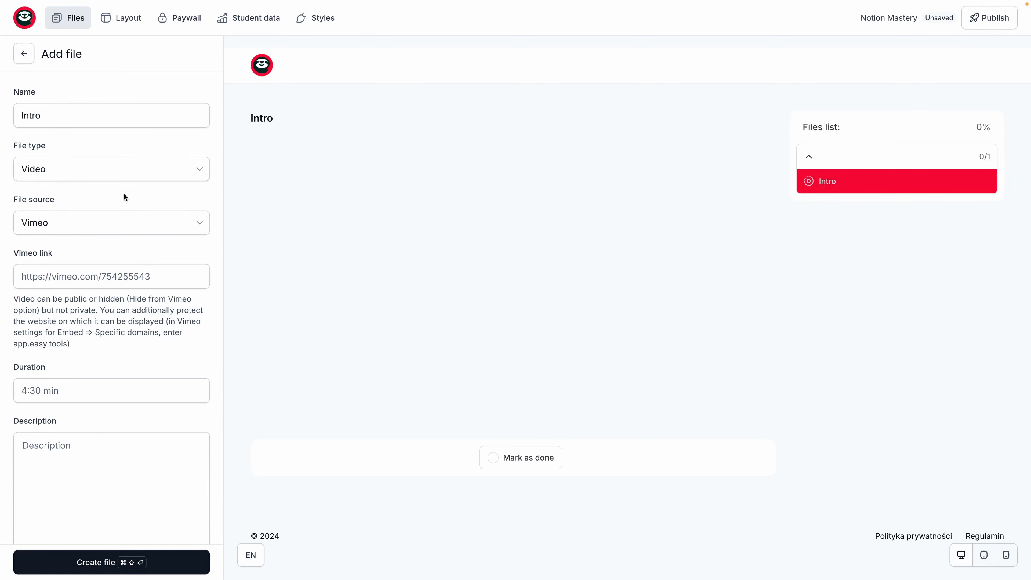
Step: Try Youtube, Vimeo and Other as the file source of the Intro video
{"action": "left_click", "coordinate": [119, 228]}
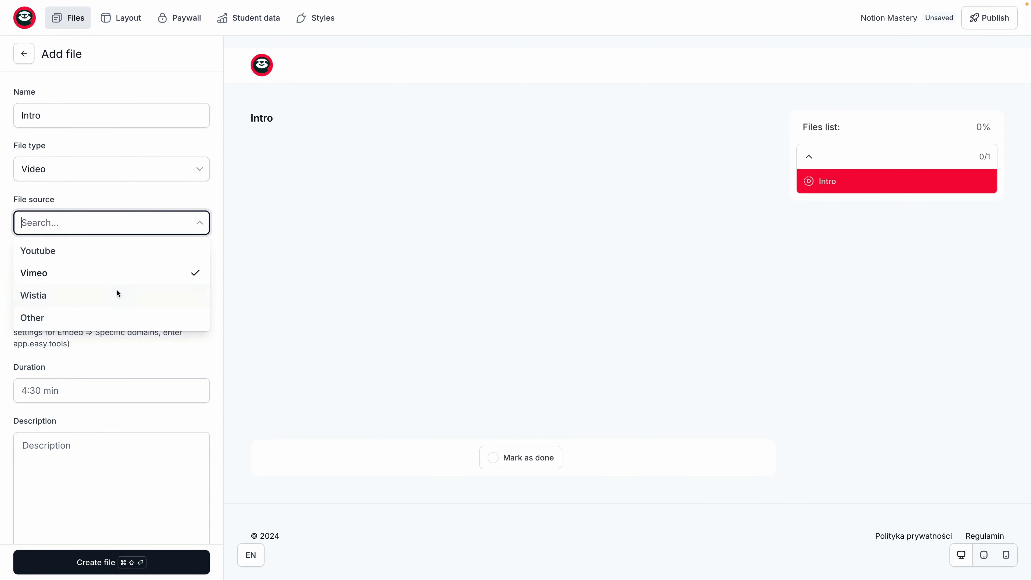
{"action": "left_click", "coordinate": [100, 253]}
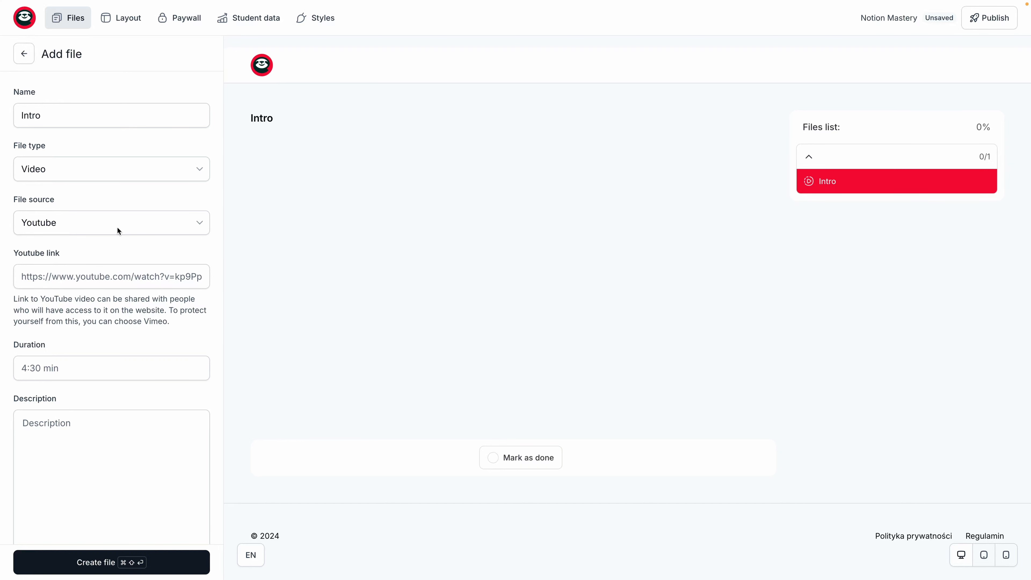
{"action": "left_click", "coordinate": [140, 225]}
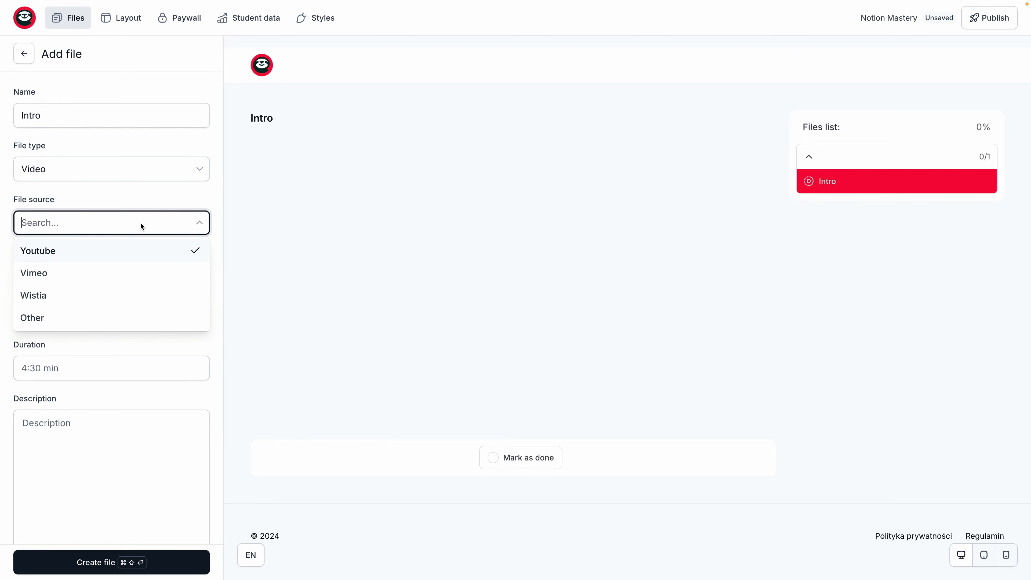
{"action": "left_click", "coordinate": [98, 277]}
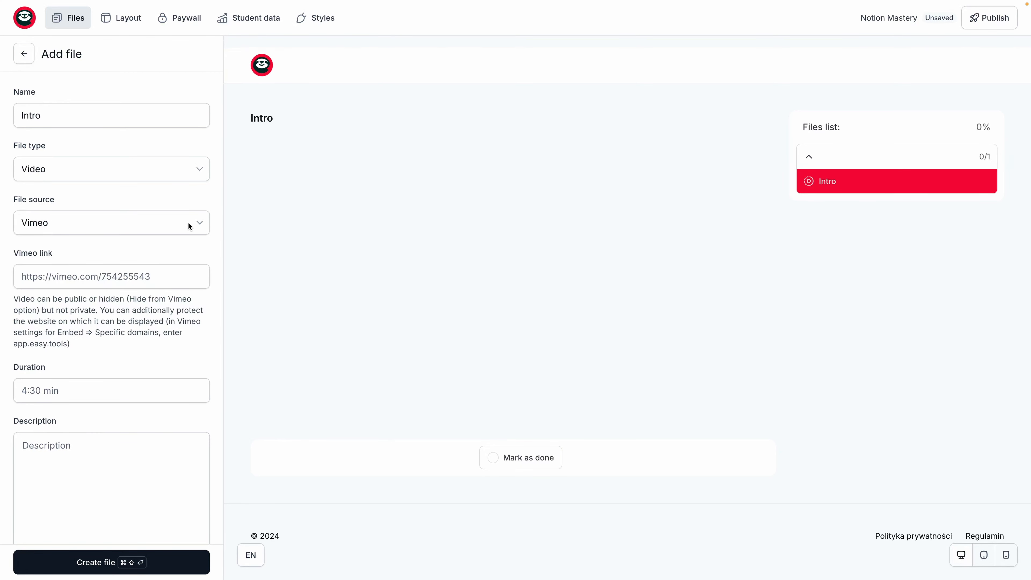
{"action": "left_click", "coordinate": [142, 227]}
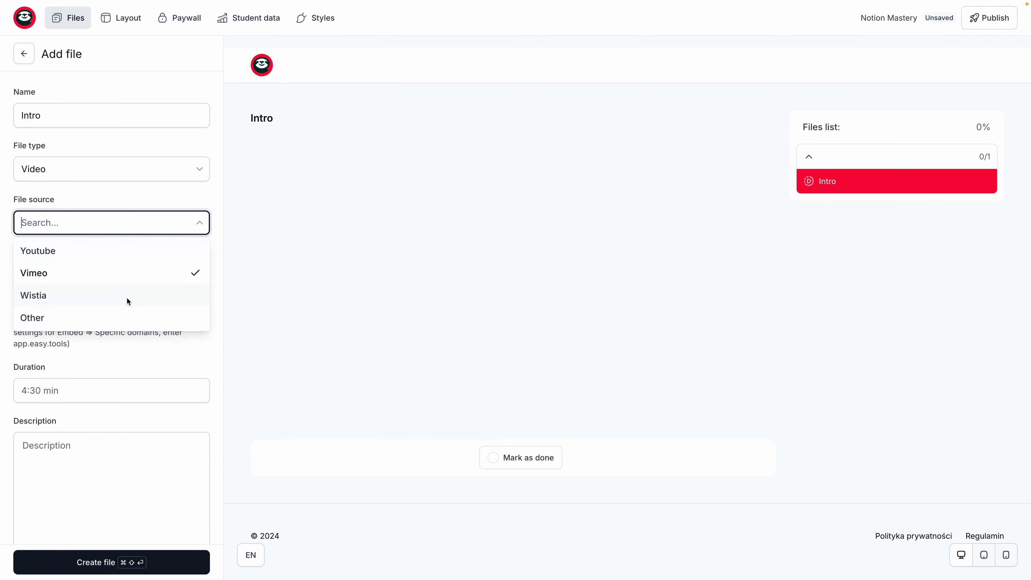
{"action": "left_click", "coordinate": [129, 321]}
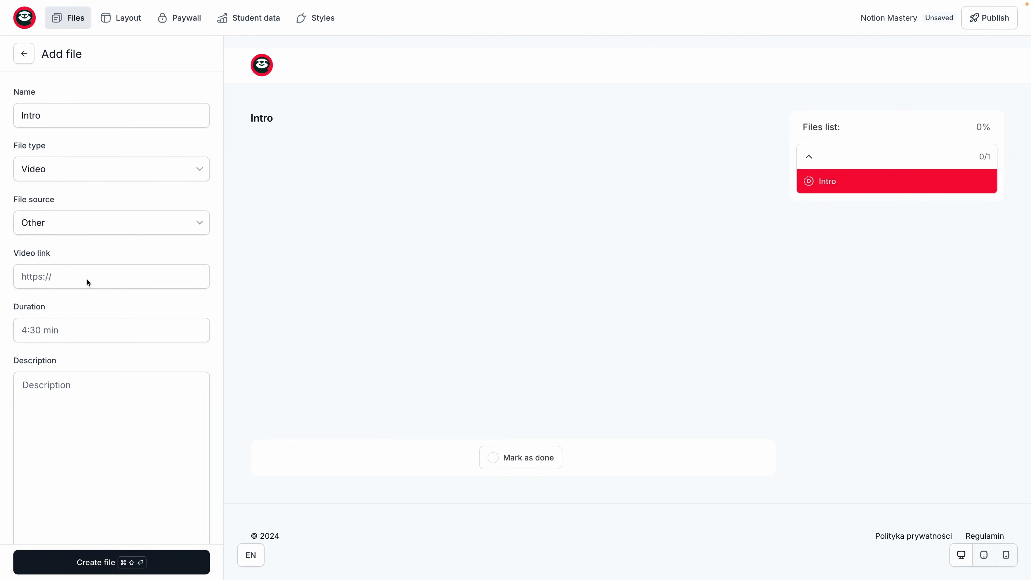
{"action": "left_click", "coordinate": [90, 233]}
{"action": "left_click", "coordinate": [91, 243]}
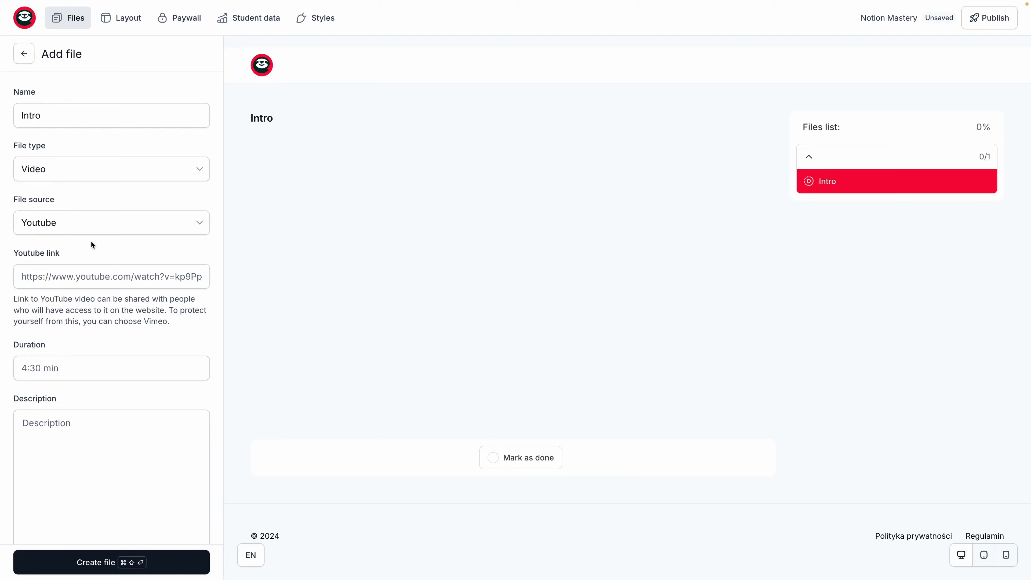
{"action": "left_click", "coordinate": [87, 275]}
{"action": "type", "text": "https://youtu.be/qMkw5j2Stb4?si=drukh50u__1nxH8w"}
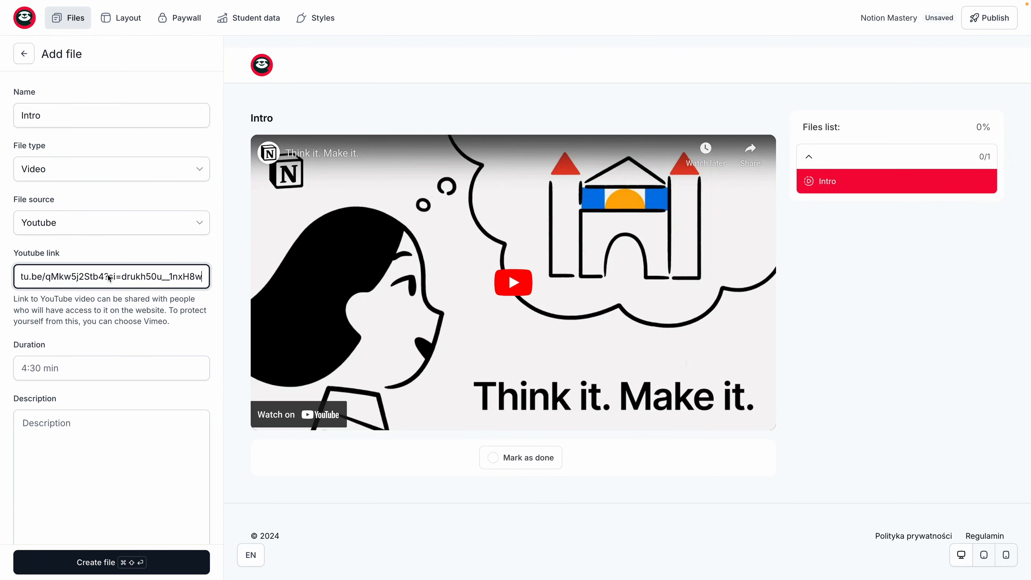
Step: Give the Intro video a duration of 5 min and the description Desc, and create the file
{"action": "left_click", "coordinate": [89, 373]}
{"action": "type", "text": "5 min"}
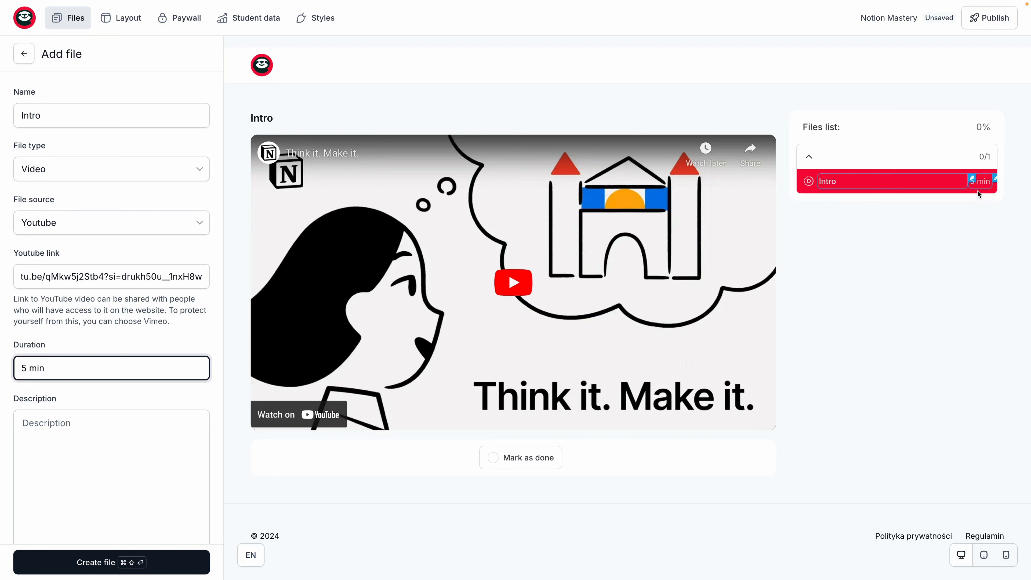
{"action": "scroll", "coordinate": [105, 366], "scroll_direction": "down", "scroll_amount": 2}
{"action": "left_click", "coordinate": [113, 384]}
{"action": "type", "text": "Desc"}
{"action": "scroll", "coordinate": [548, 511], "scroll_direction": "down", "scroll_amount": 1}
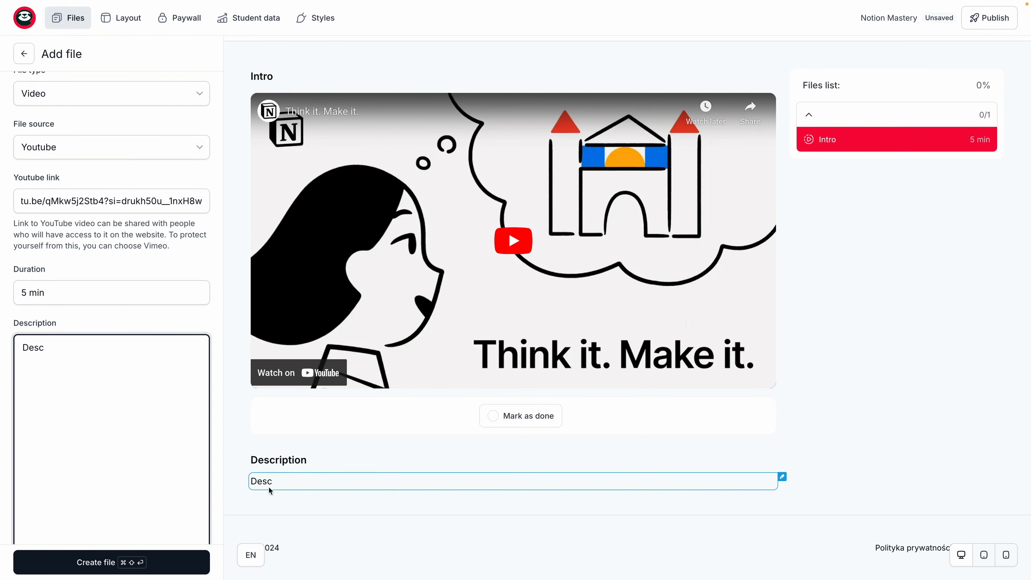
{"action": "left_click", "coordinate": [144, 569]}
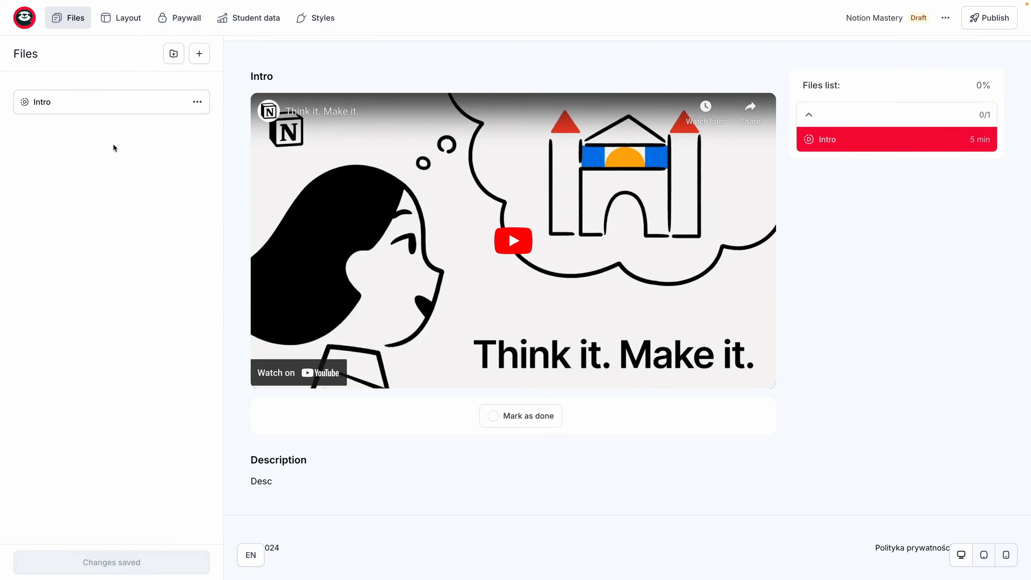
{"action": "left_click", "coordinate": [201, 55]}
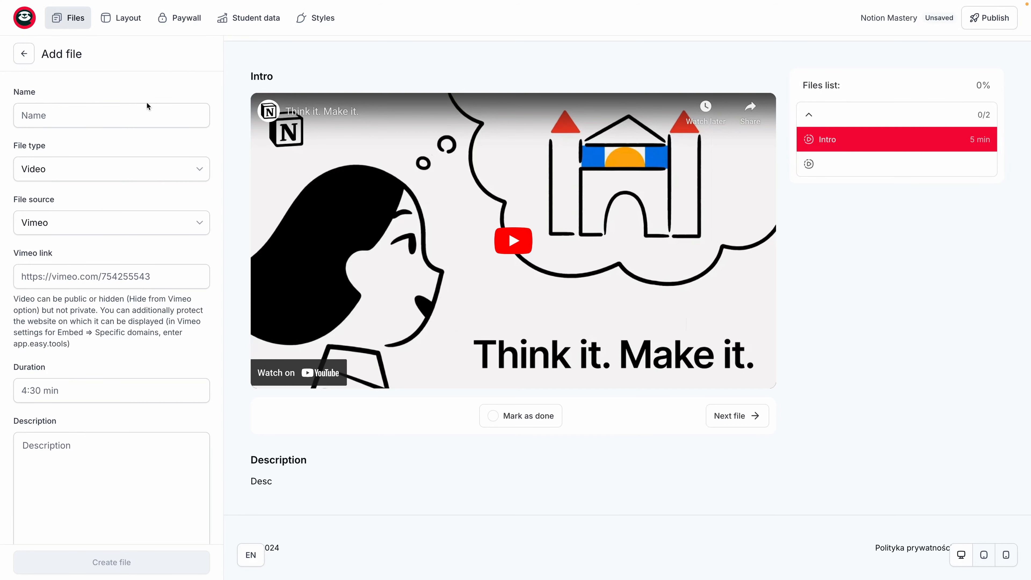
{"action": "left_click", "coordinate": [85, 117]}
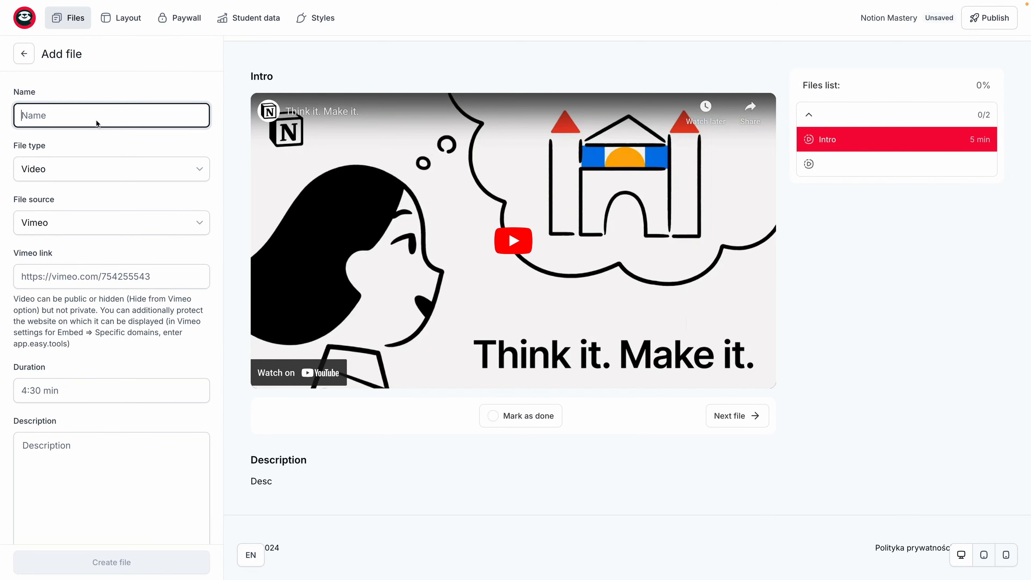
{"action": "type", "text": "Notion base"}
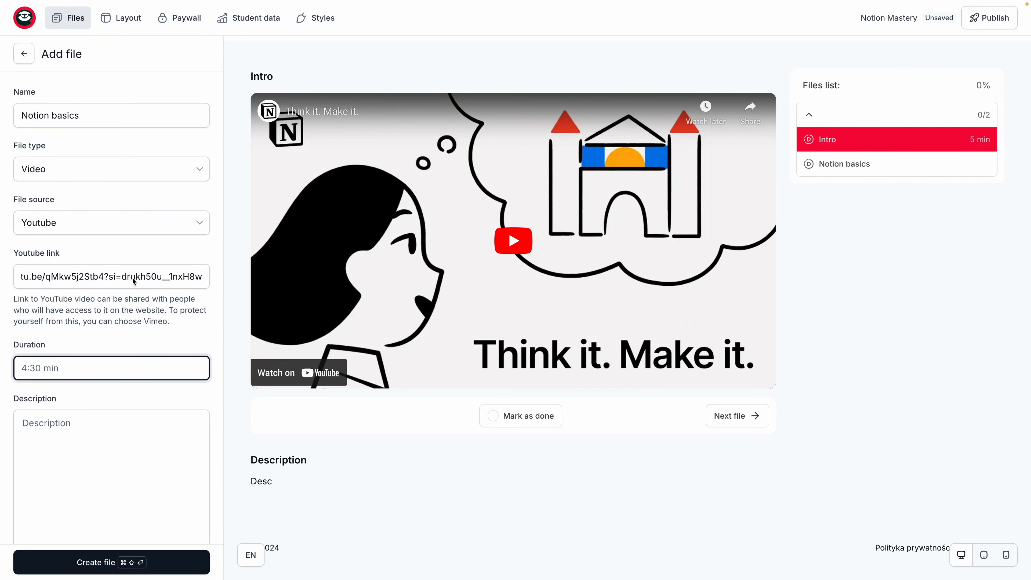
{"action": "type", "text": "5 min"}
{"action": "scroll", "coordinate": [148, 371], "scroll_direction": "down", "scroll_amount": 2}
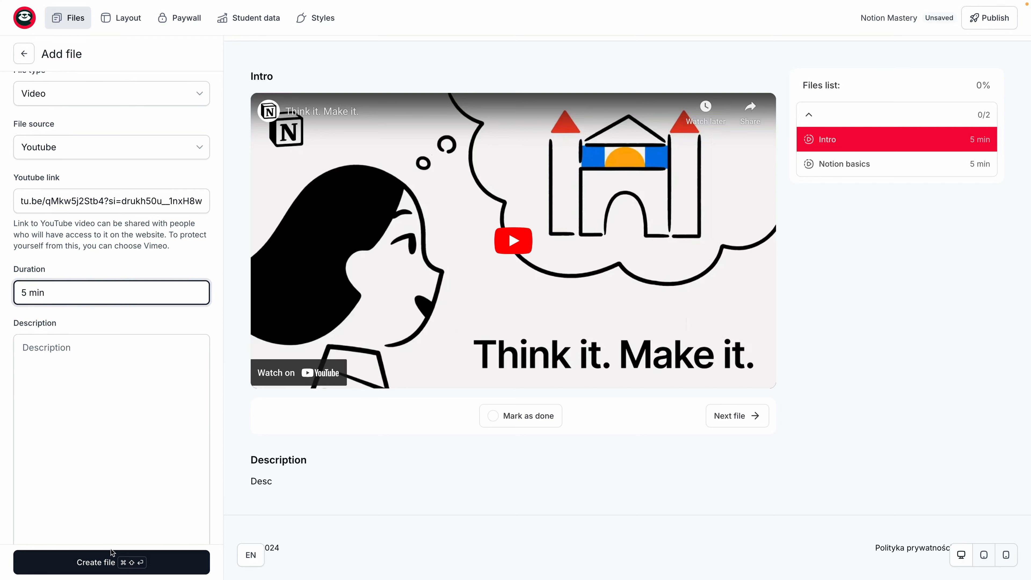
{"action": "left_click", "coordinate": [113, 563]}
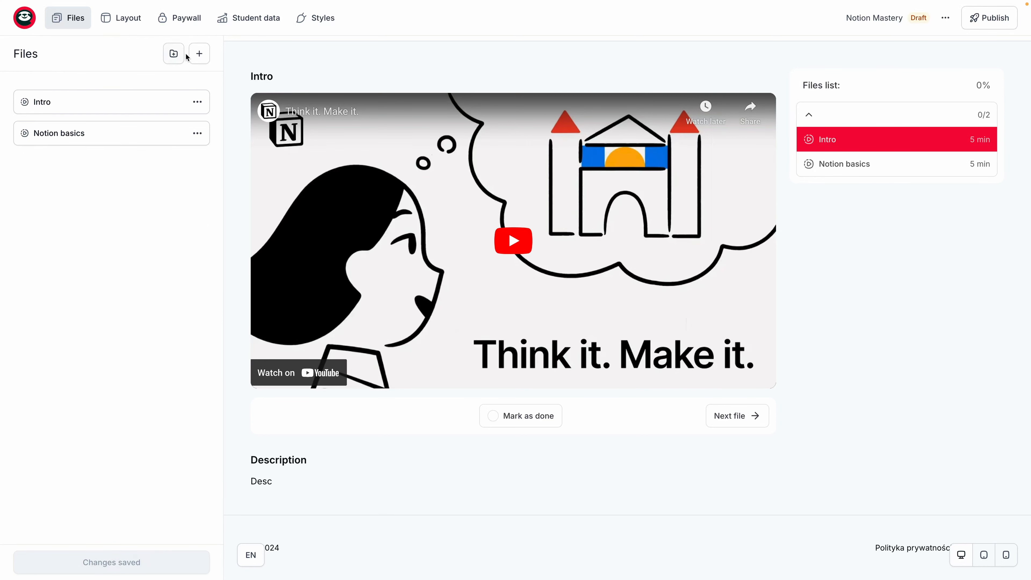
Step: Create a header named Introduction and move it above the Intro file at the start of the file list
{"action": "left_click", "coordinate": [175, 57]}
{"action": "left_click", "coordinate": [80, 124]}
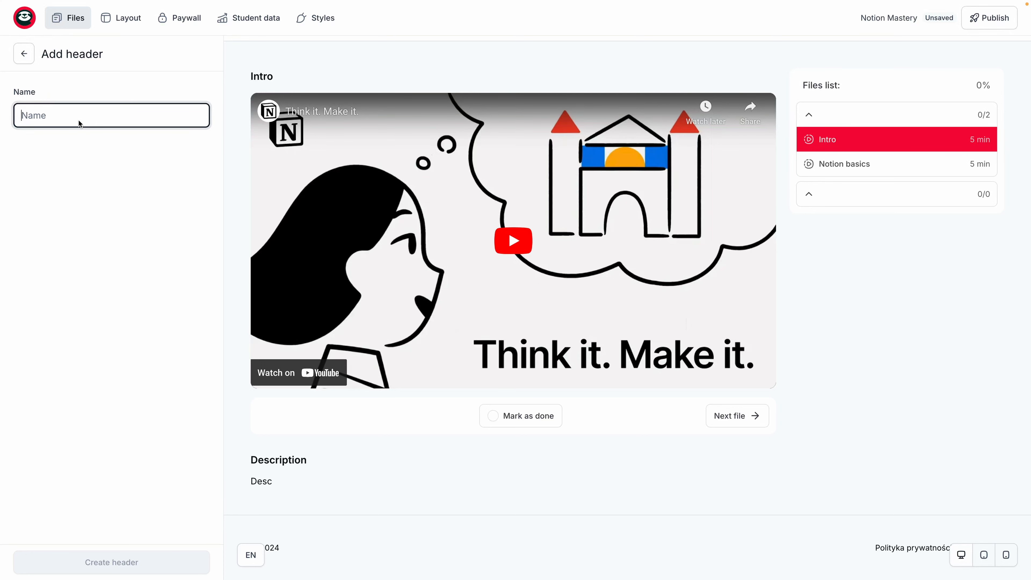
{"action": "type", "text": "Introdu"}
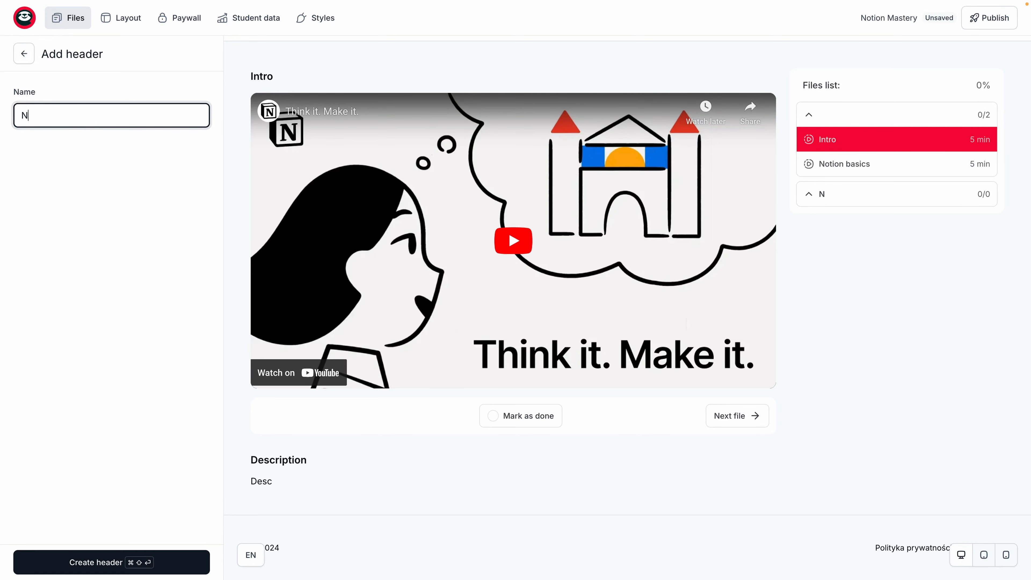
{"action": "type", "text": "ction"}
{"action": "left_click", "coordinate": [134, 553]}
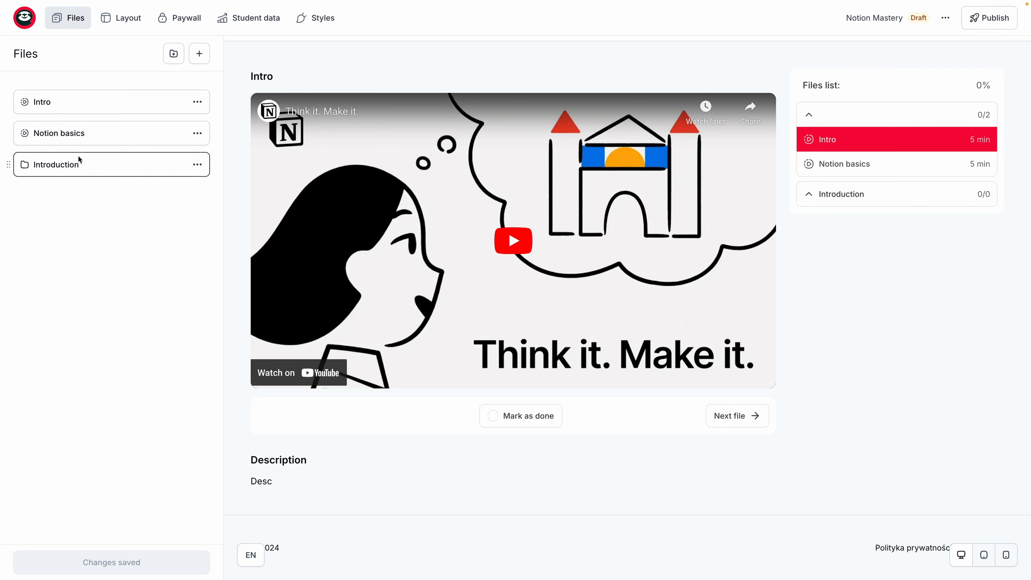
{"action": "left_click_drag", "start_coordinate": [66, 169], "coordinate": [72, 117]}
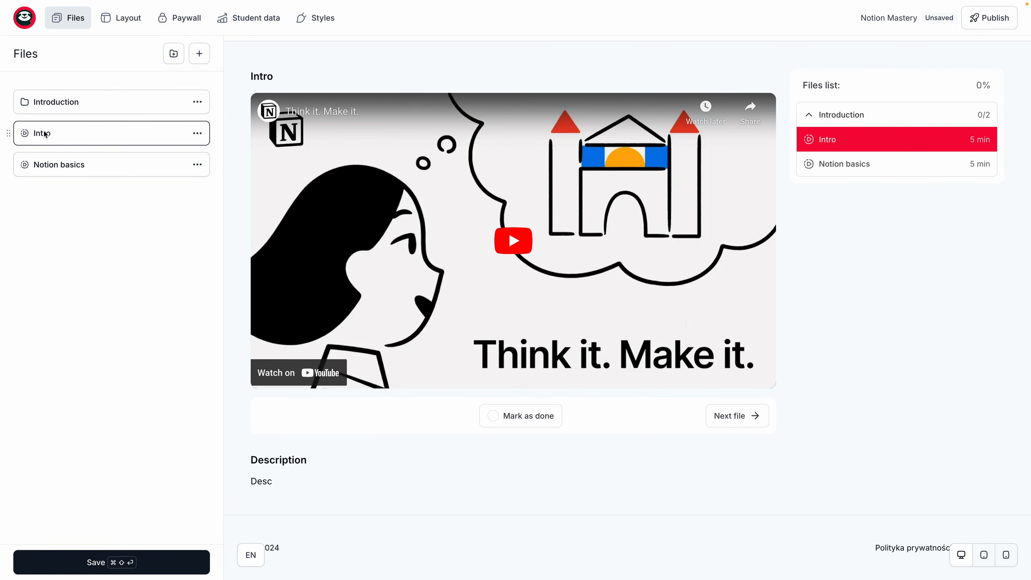
Step: Create a header named Course, place it between the Intro and Notion basics files, and save the file order
{"action": "left_click", "coordinate": [174, 53]}
{"action": "left_click", "coordinate": [80, 118]}
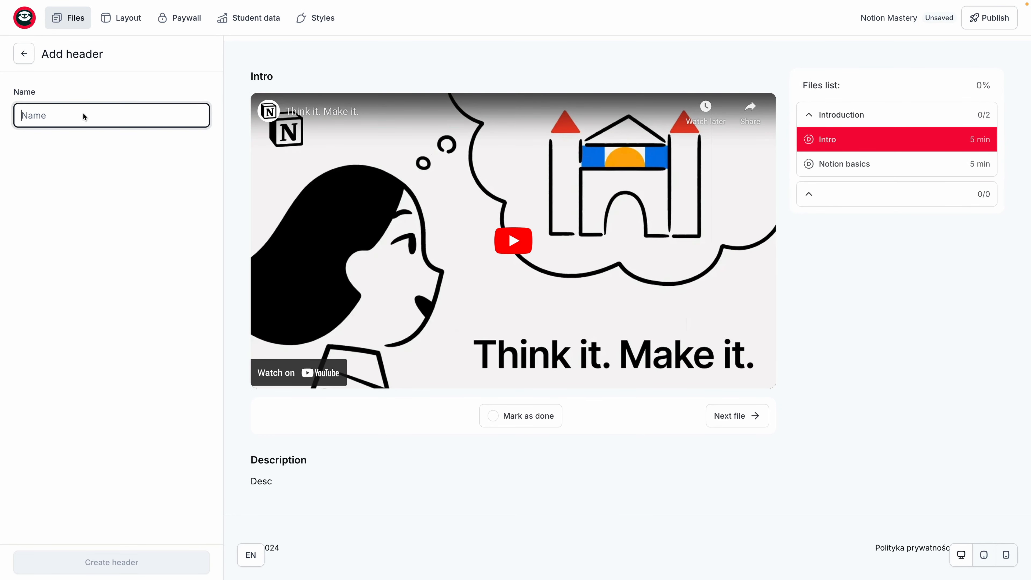
{"action": "type", "text": "Course"}
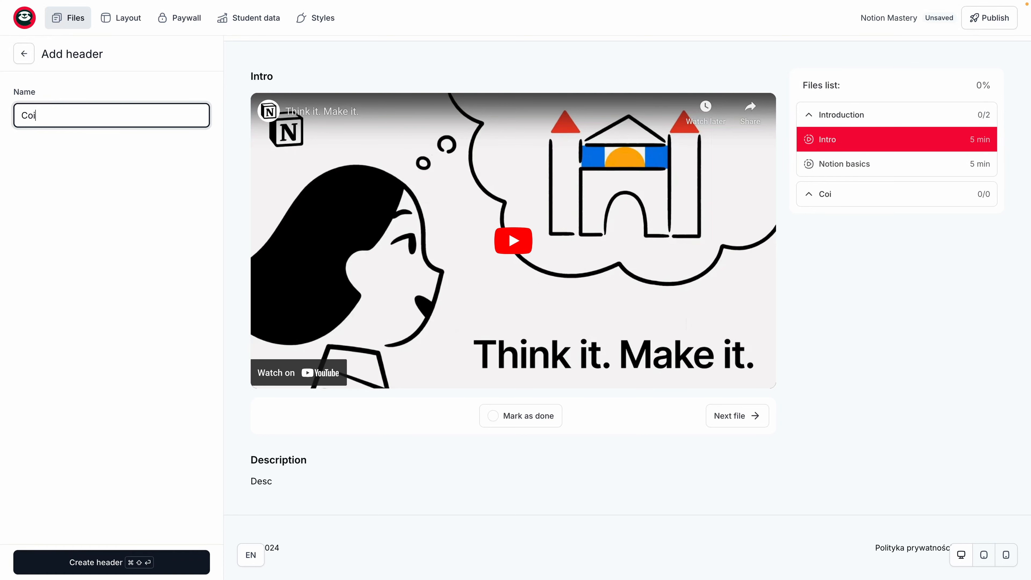
{"action": "left_click_drag", "start_coordinate": [100, 196], "coordinate": [102, 167]}
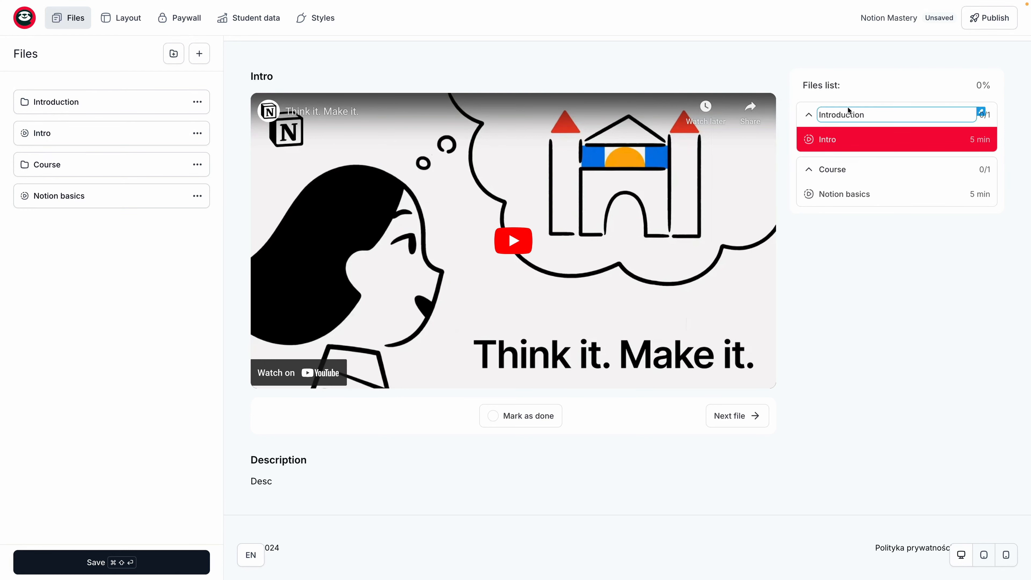
{"action": "left_click", "coordinate": [809, 170]}
{"action": "left_click", "coordinate": [809, 169]}
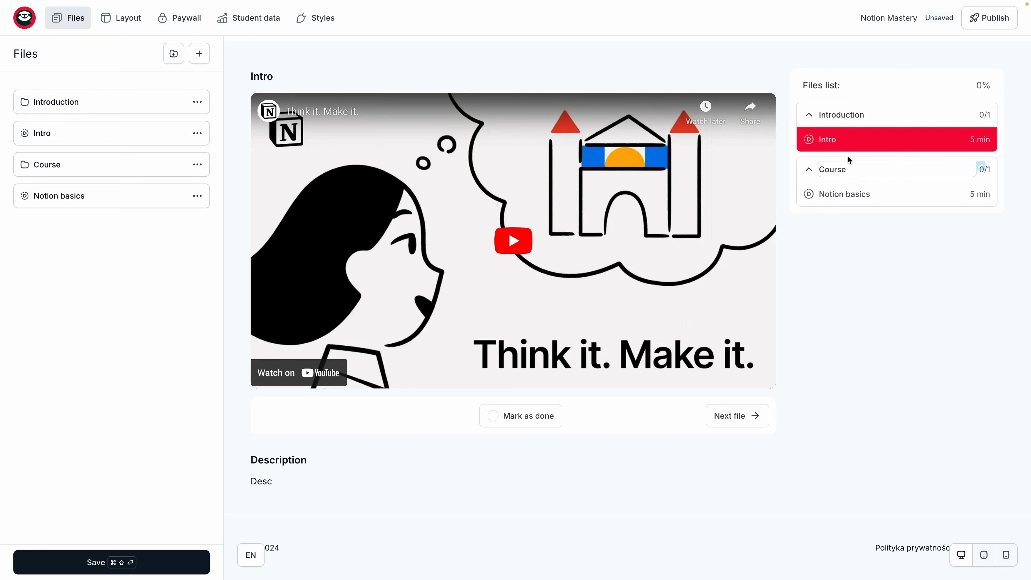
{"action": "left_click", "coordinate": [116, 563]}
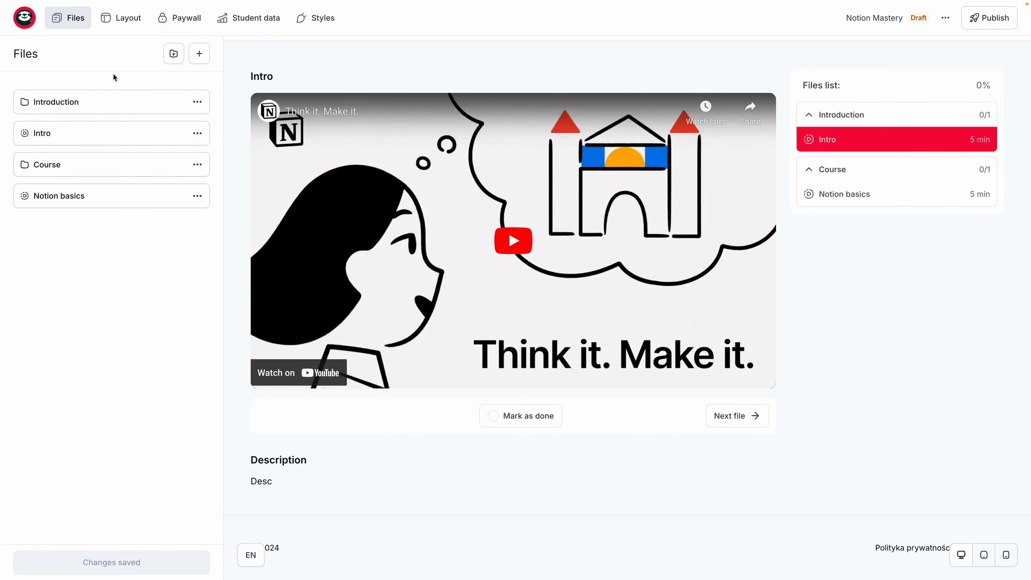
Step: Change the sidebar heading in the page layout settings to Lessons
{"action": "left_click", "coordinate": [118, 24]}
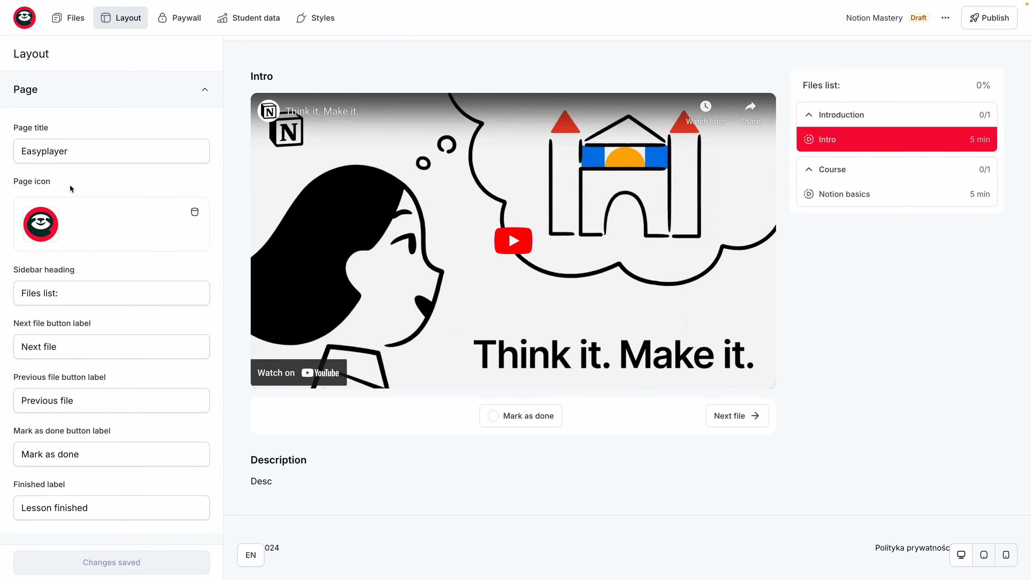
{"action": "scroll", "coordinate": [105, 166], "scroll_direction": "down", "scroll_amount": 4}
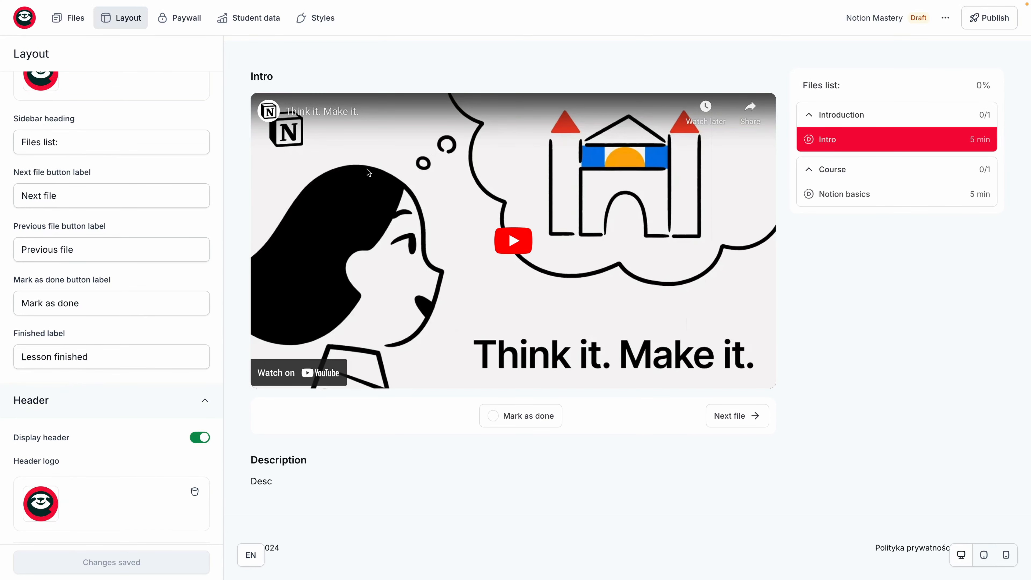
{"action": "triple_click", "coordinate": [107, 145]}
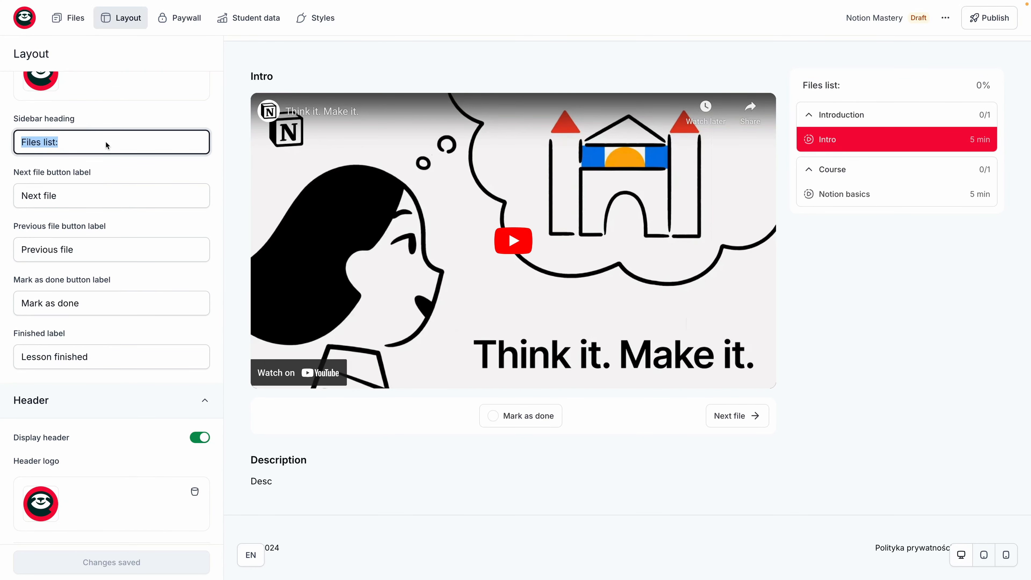
{"action": "type", "text": "Lessons"}
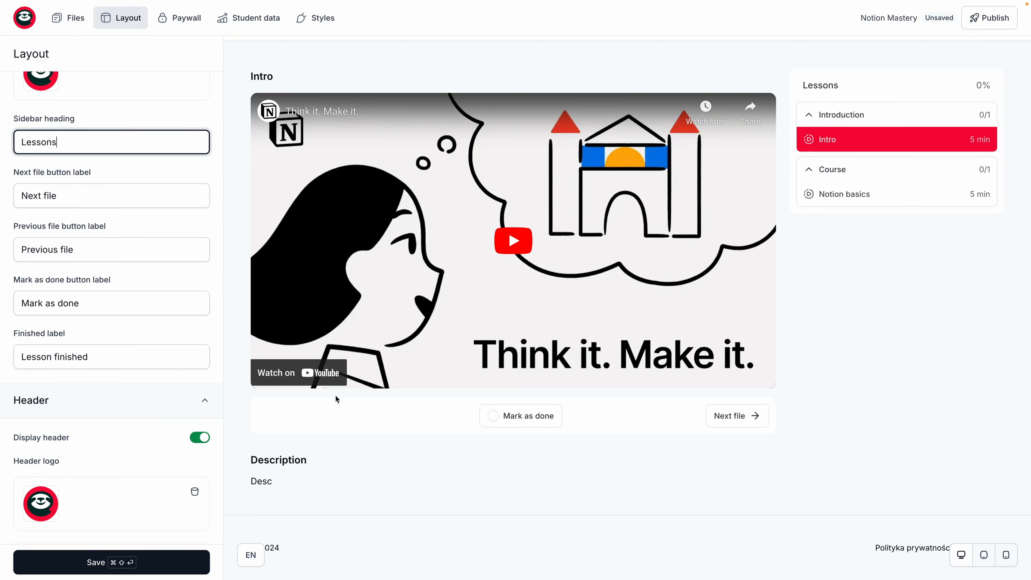
Step: Set the next file button label to Next lesson and the previous file button label to Previous lesson
{"action": "double_click", "coordinate": [51, 196]}
{"action": "type", "text": "lesson"}
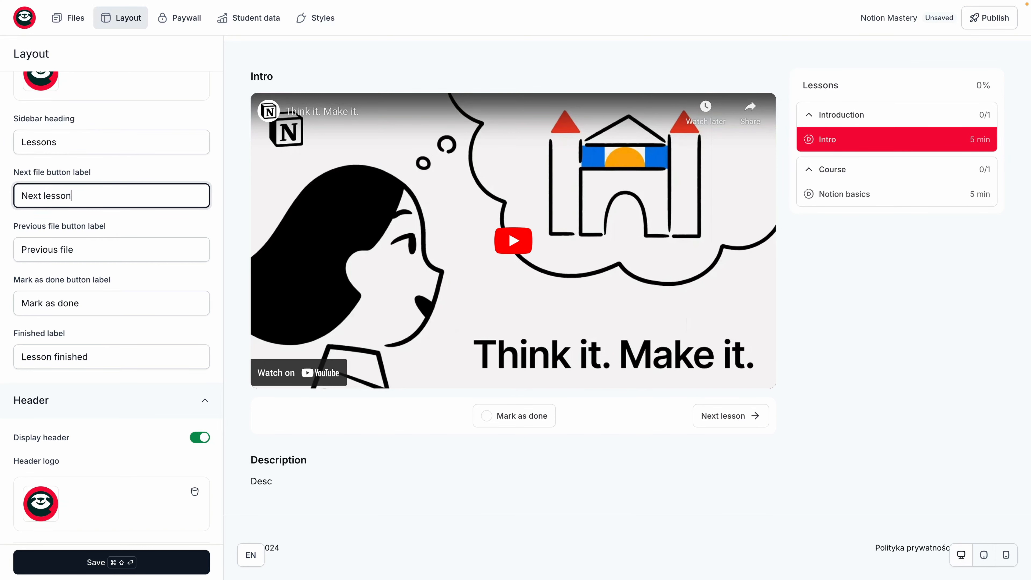
{"action": "left_click", "coordinate": [57, 197]}
{"action": "double_click", "coordinate": [57, 197]}
{"action": "key", "text": "super+c"}
{"action": "double_click", "coordinate": [66, 251]}
{"action": "key", "text": "super+v"}
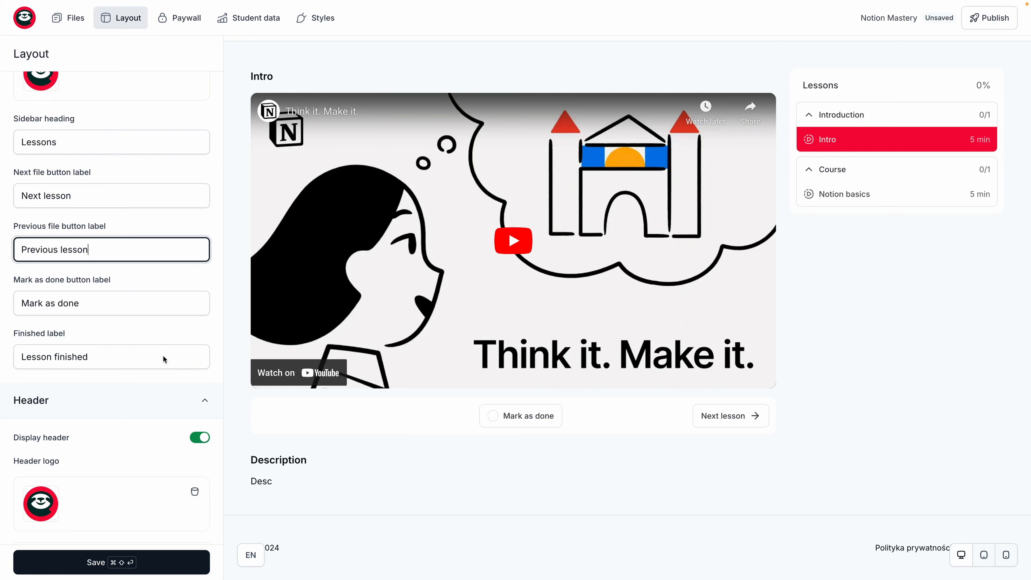
Step: Turn the display of the page header off and back on
{"action": "scroll", "coordinate": [121, 306], "scroll_direction": "down", "scroll_amount": 3}
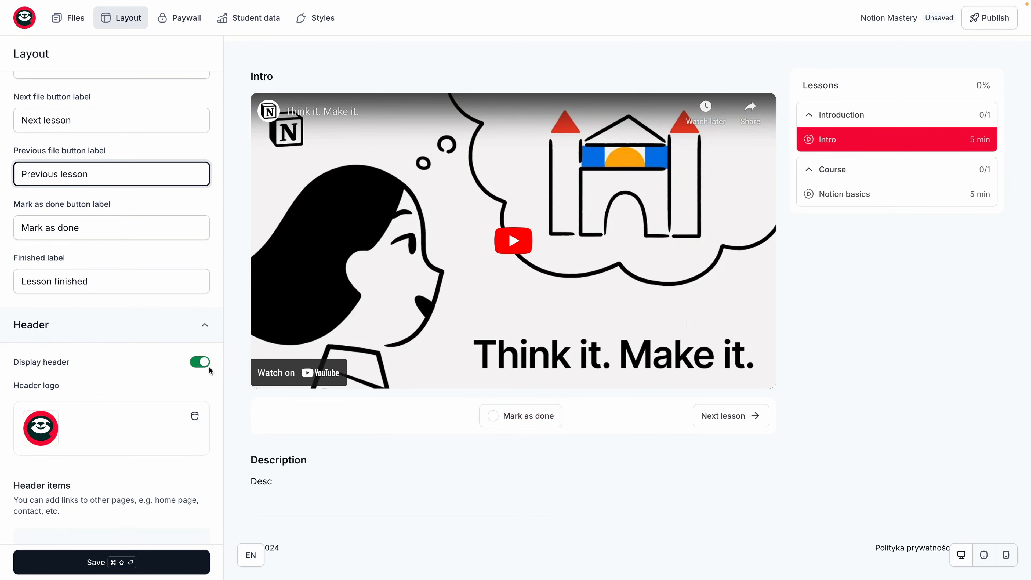
{"action": "scroll", "coordinate": [168, 245], "scroll_direction": "down", "scroll_amount": 6}
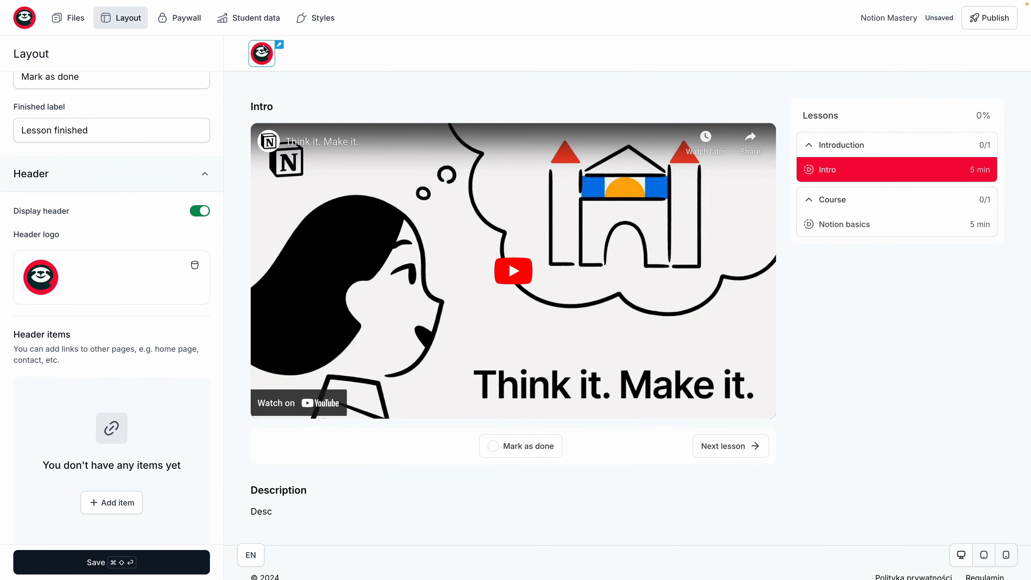
{"action": "left_click", "coordinate": [199, 211]}
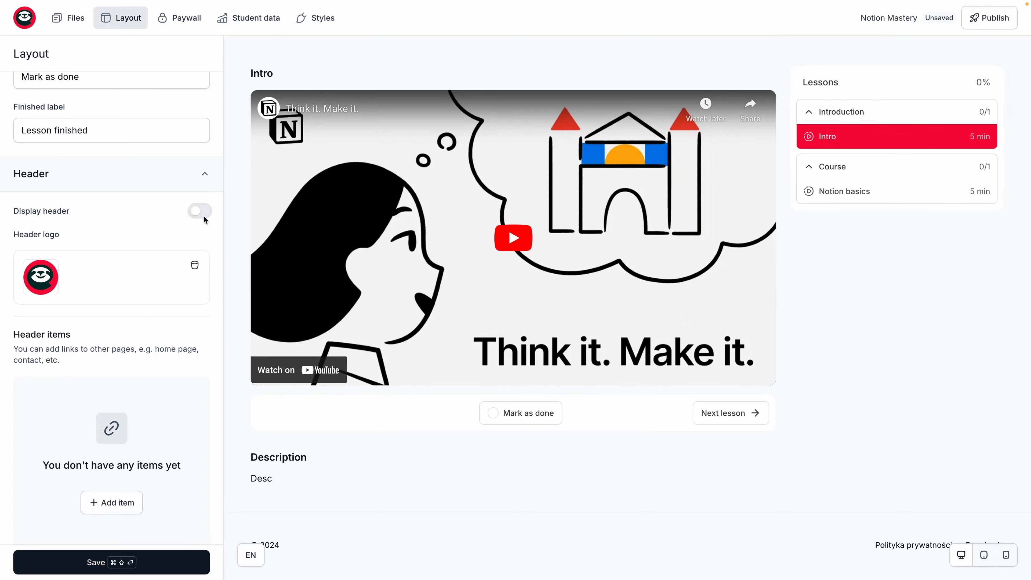
{"action": "left_click", "coordinate": [200, 213]}
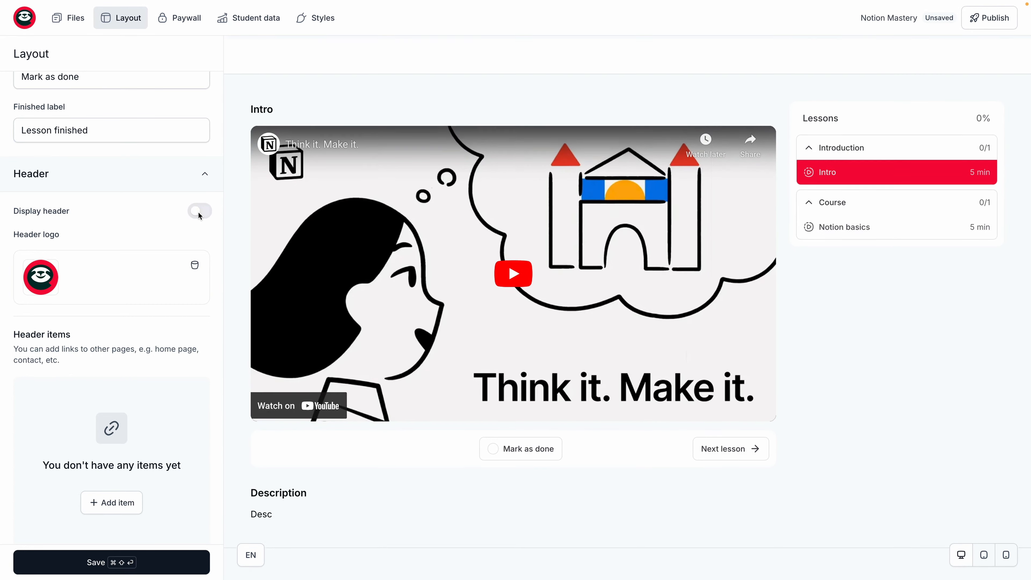
Step: Remove the current header logo and upload jess.png from Downloads in its place
{"action": "left_click", "coordinate": [195, 266]}
{"action": "left_click", "coordinate": [120, 271]}
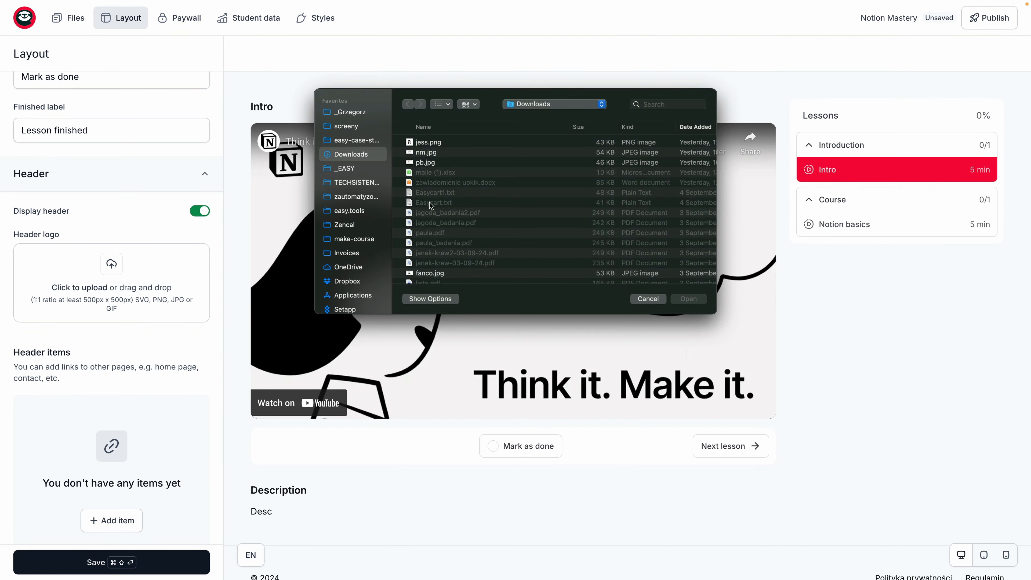
{"action": "double_click", "coordinate": [427, 142]}
Step: Add a header item named Get help with the URL easy.tools
{"action": "scroll", "coordinate": [118, 335], "scroll_direction": "down", "scroll_amount": 2}
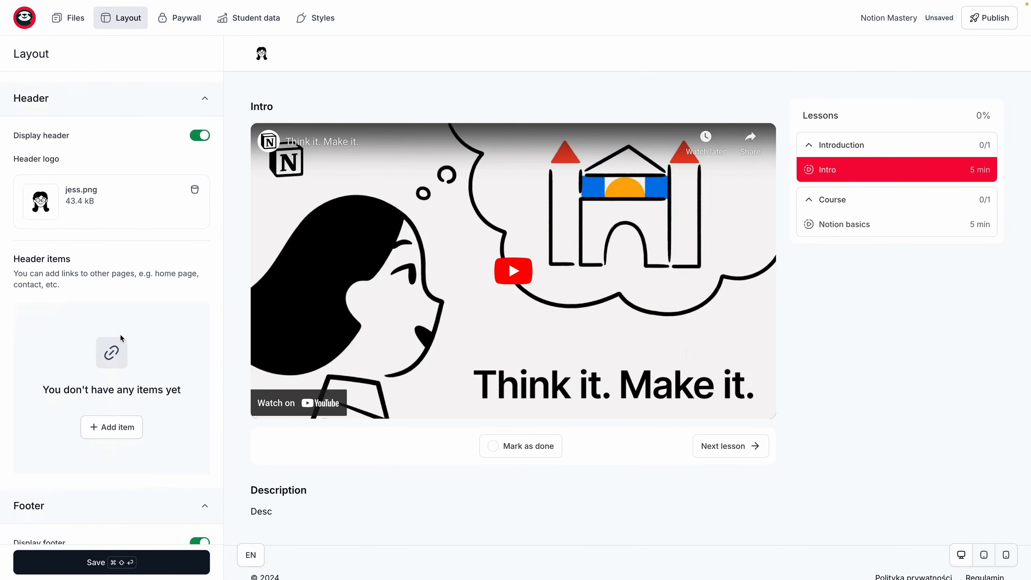
{"action": "scroll", "coordinate": [124, 358], "scroll_direction": "down", "scroll_amount": 2}
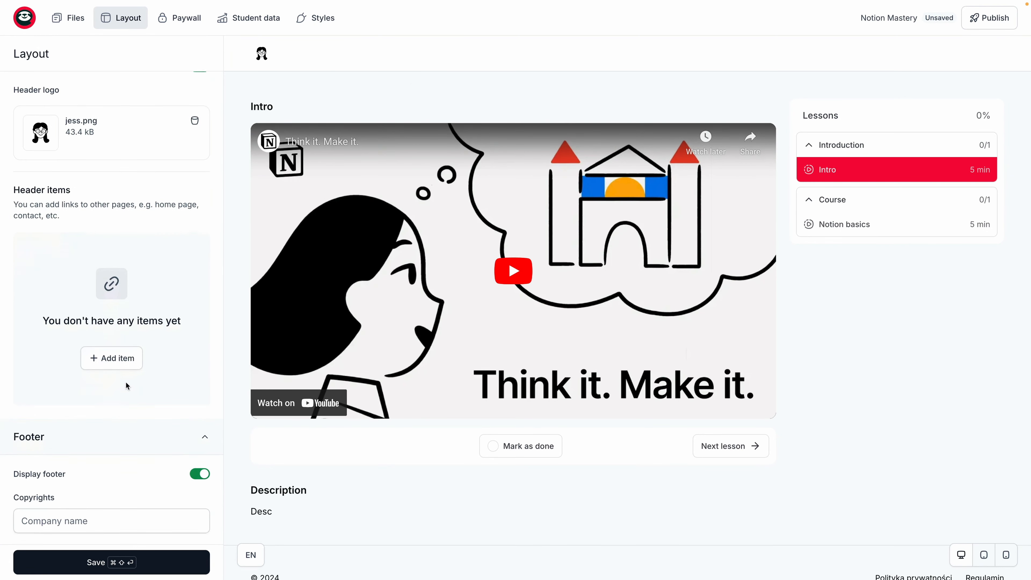
{"action": "left_click", "coordinate": [115, 356]}
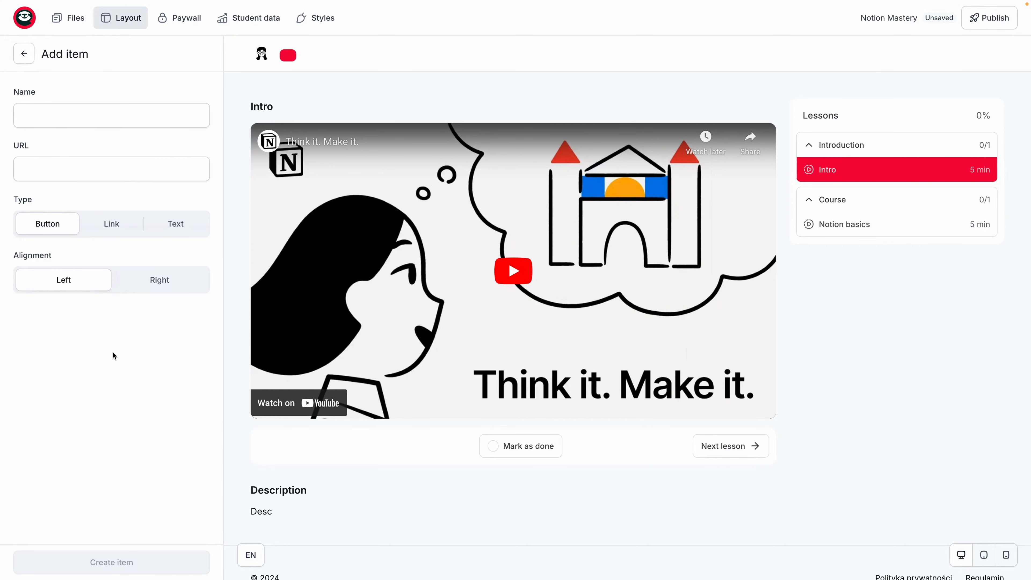
{"action": "left_click", "coordinate": [66, 124]}
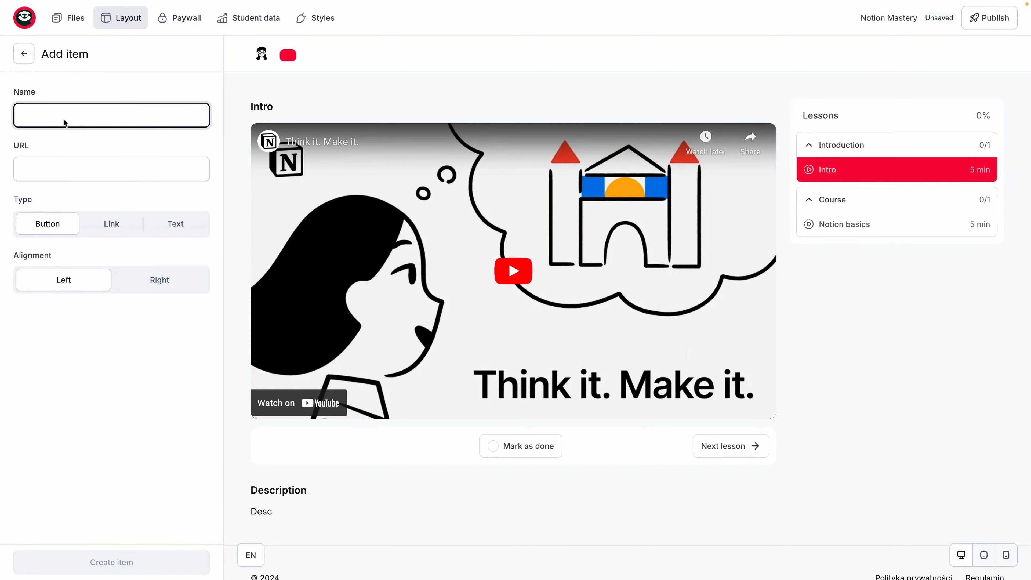
{"action": "type", "text": "Get help"}
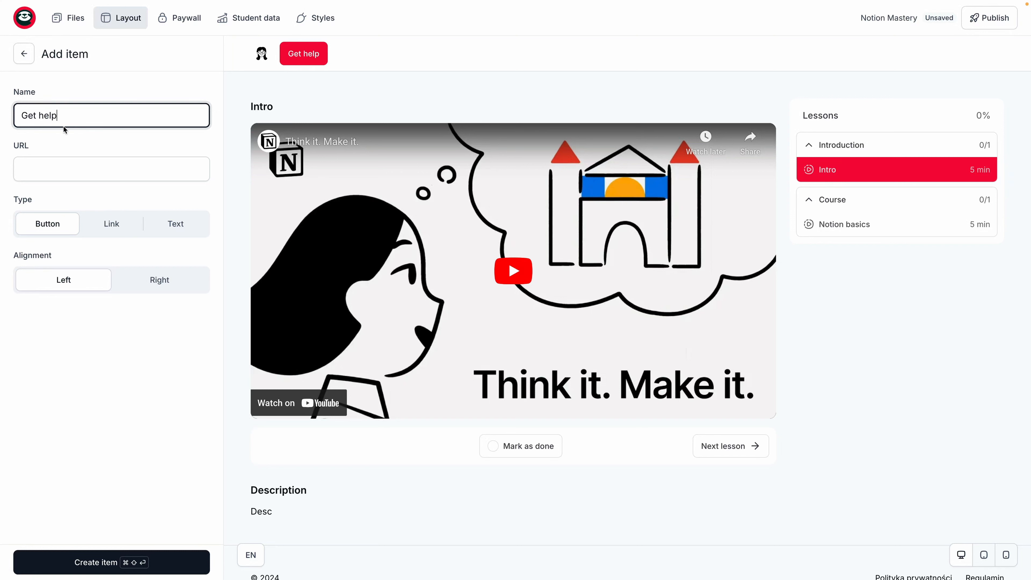
{"action": "left_click", "coordinate": [64, 176]}
{"action": "type", "text": "easy.tools"}
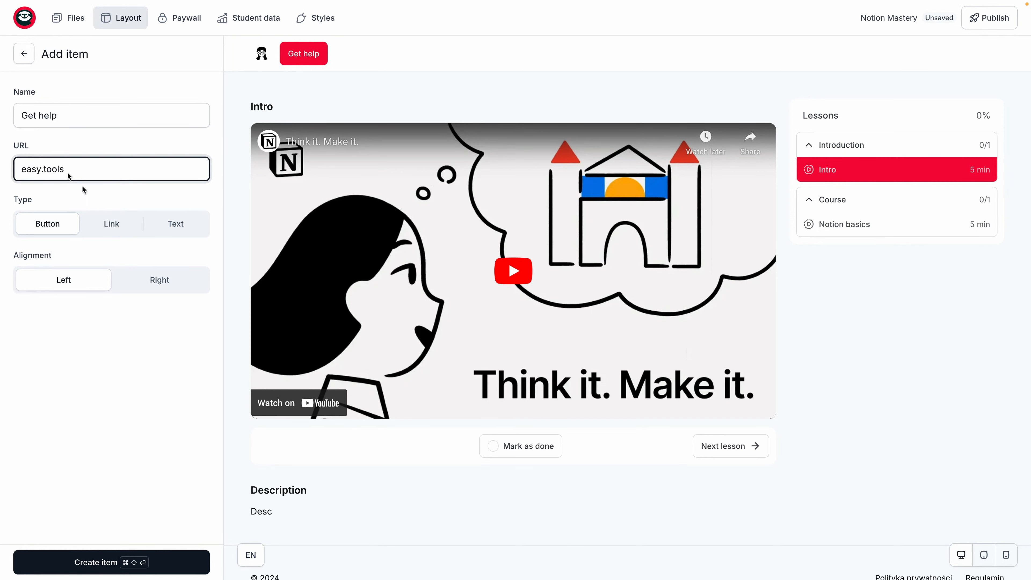
Step: Give the Get help header item the type Link and right alignment, and create it
{"action": "left_click", "coordinate": [176, 230]}
{"action": "left_click", "coordinate": [120, 231]}
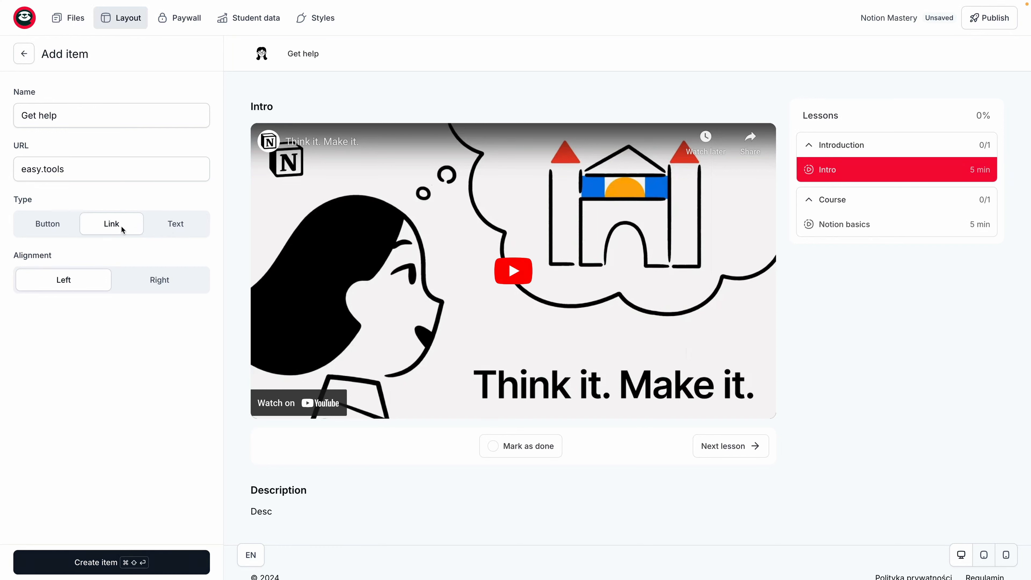
{"action": "left_click", "coordinate": [156, 281]}
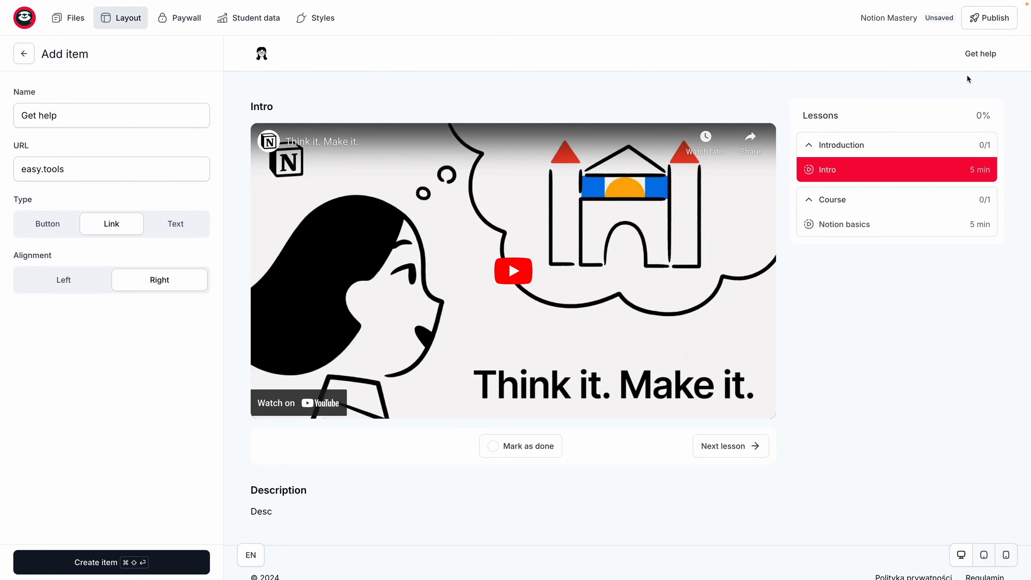
{"action": "left_click", "coordinate": [156, 557]}
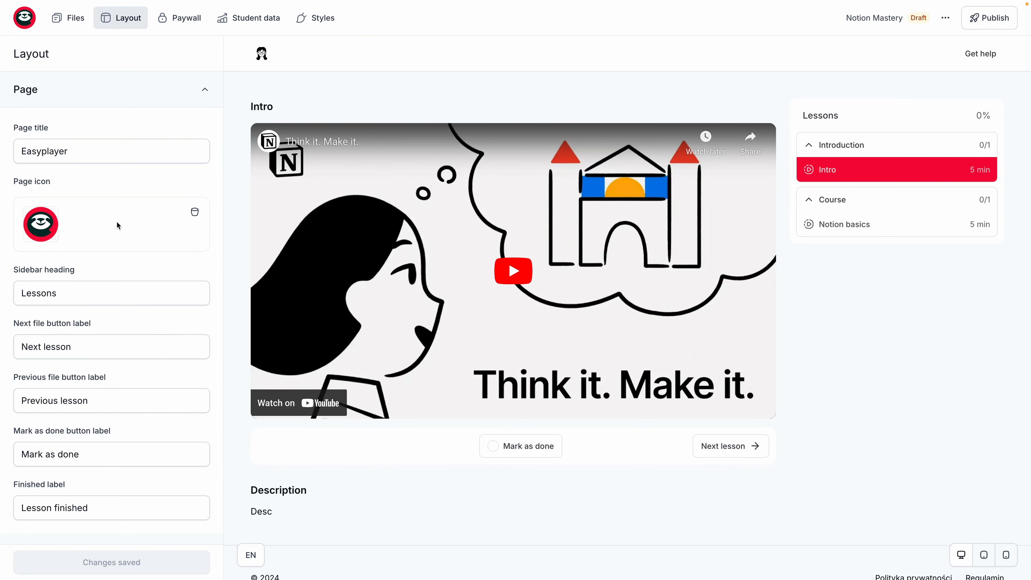
{"action": "scroll", "coordinate": [122, 235], "scroll_direction": "down", "scroll_amount": 10}
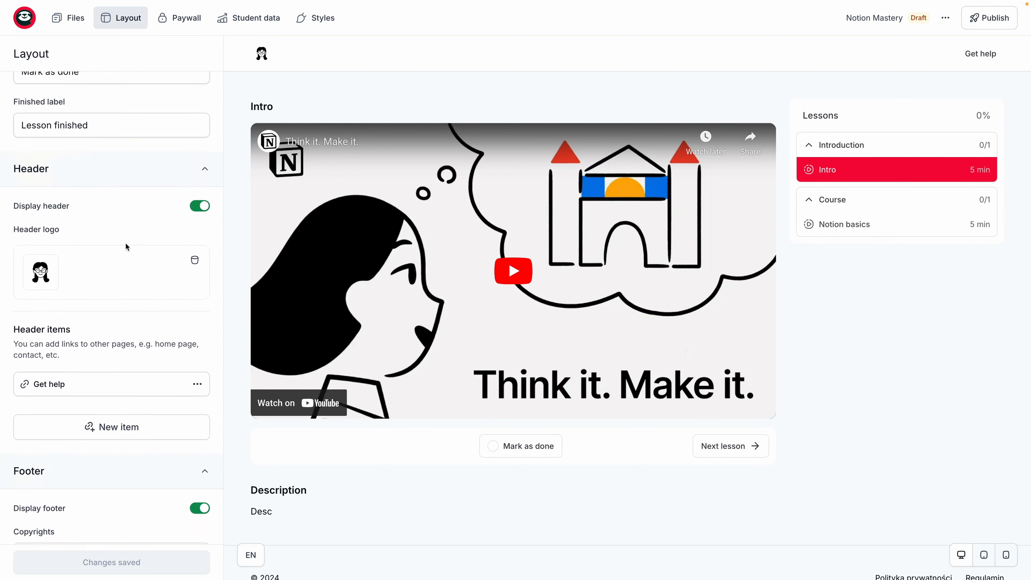
Step: Turn off the display of the page footer and save the layout changes
{"action": "scroll", "coordinate": [114, 284], "scroll_direction": "down", "scroll_amount": 2}
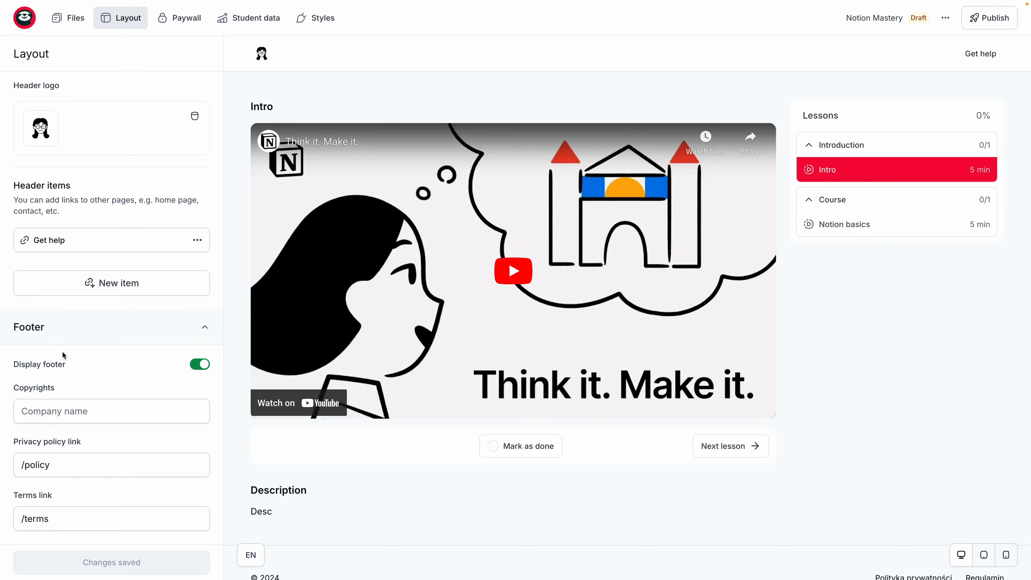
{"action": "left_click", "coordinate": [200, 364]}
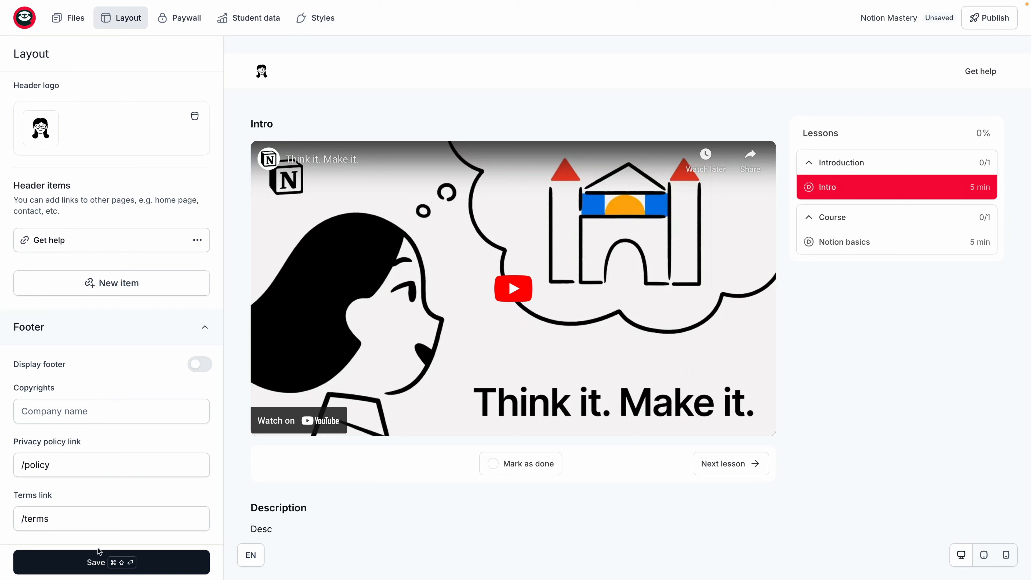
{"action": "scroll", "coordinate": [99, 458], "scroll_direction": "up", "scroll_amount": 15}
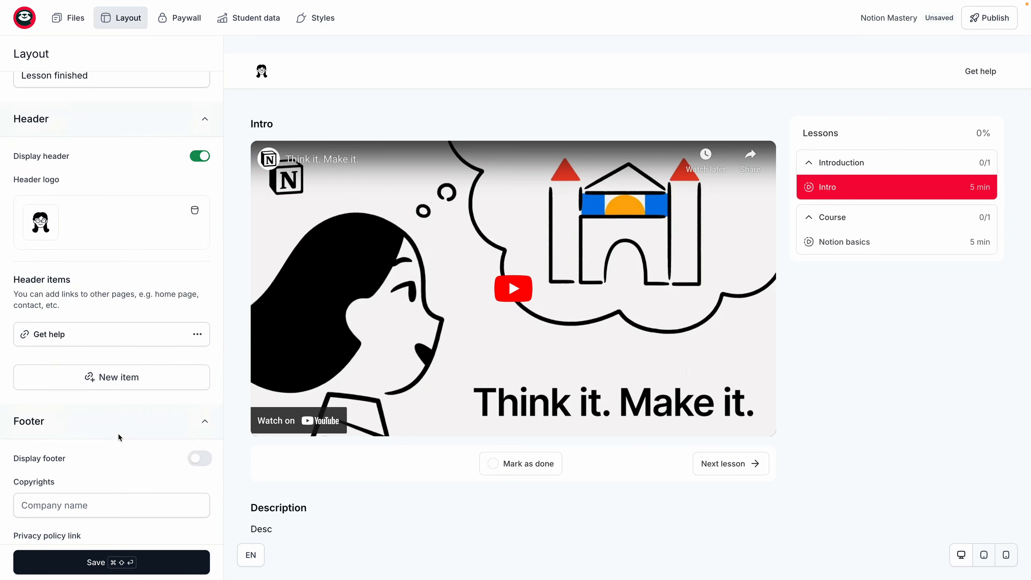
{"action": "left_click", "coordinate": [117, 562]}
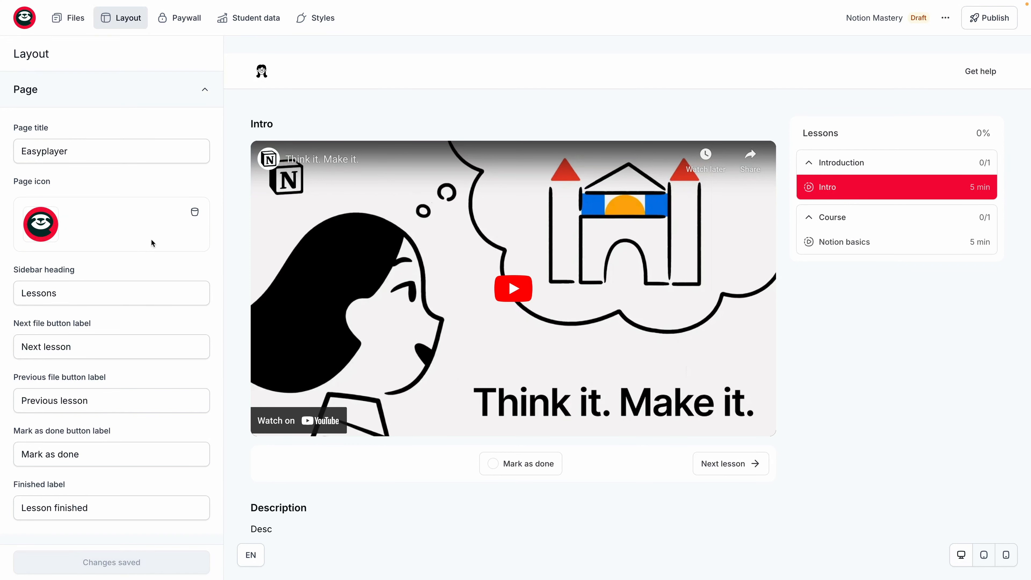
Step: Open the paywall settings and publish the Notion Mastery course
{"action": "left_click", "coordinate": [184, 27]}
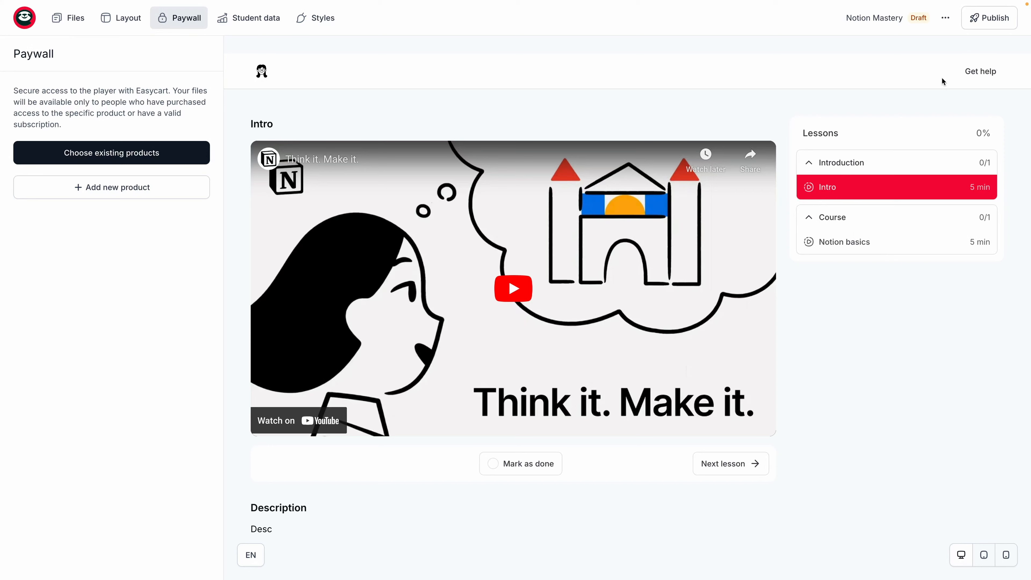
{"action": "left_click", "coordinate": [989, 23]}
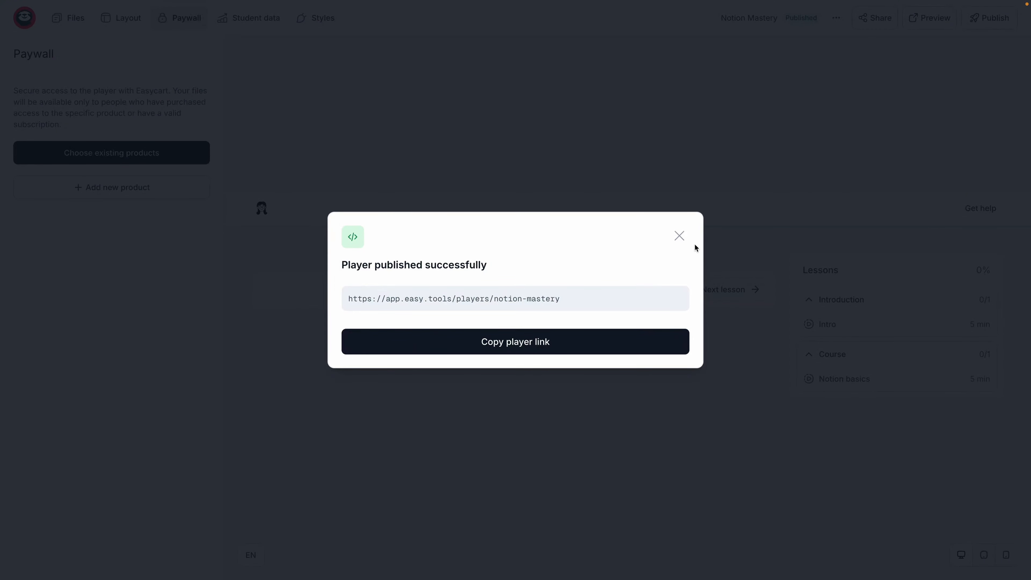
{"action": "left_click", "coordinate": [679, 236]}
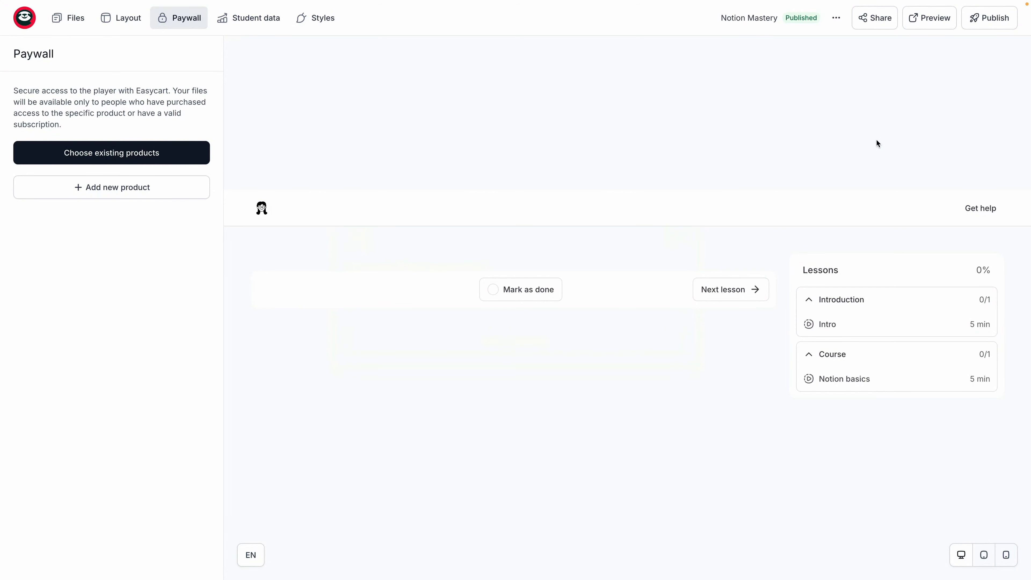
Step: Preview the published course and mark the Notion basics lesson as done
{"action": "left_click", "coordinate": [929, 19]}
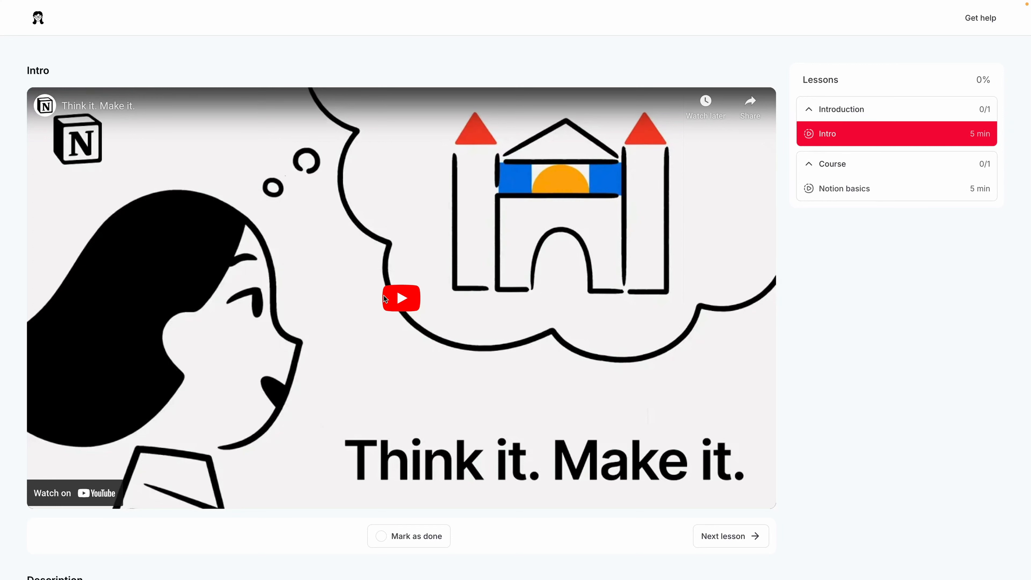
{"action": "left_click", "coordinate": [839, 197]}
{"action": "left_click", "coordinate": [424, 536]}
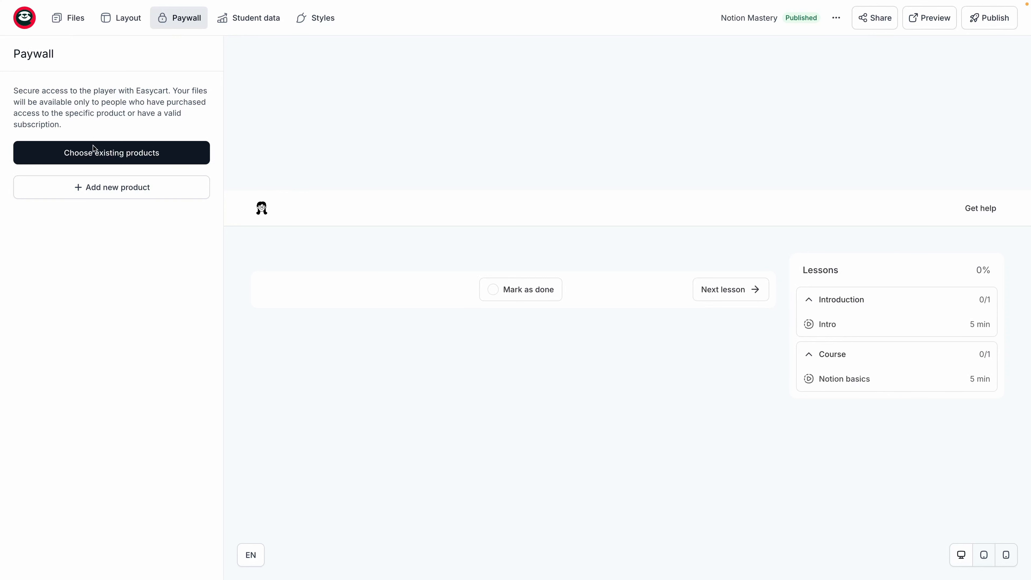
Step: Restrict course access to buyers of the existing product Video Course: Notion Mastery and open the course preview
{"action": "left_click", "coordinate": [118, 155]}
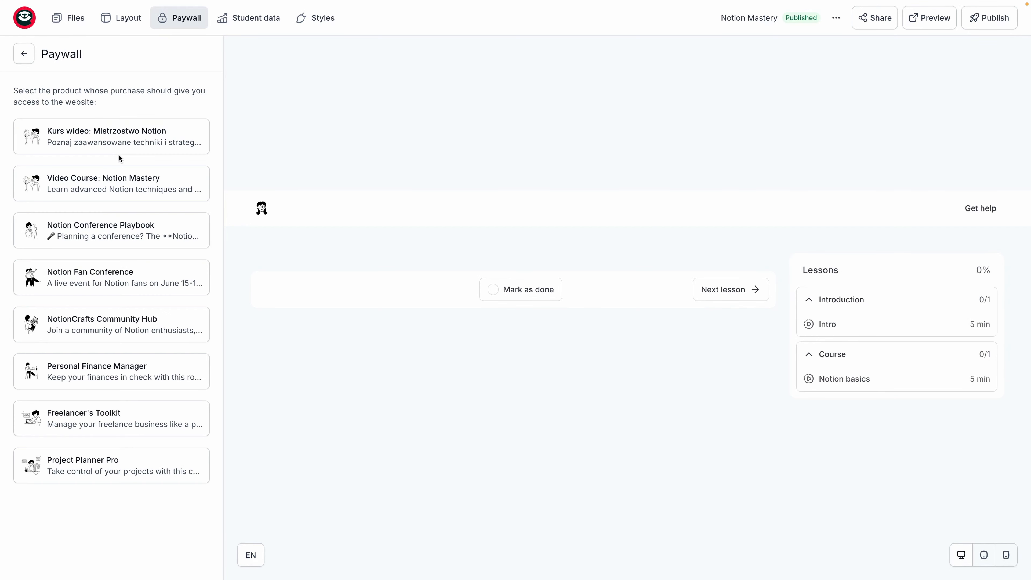
{"action": "left_click", "coordinate": [102, 181]}
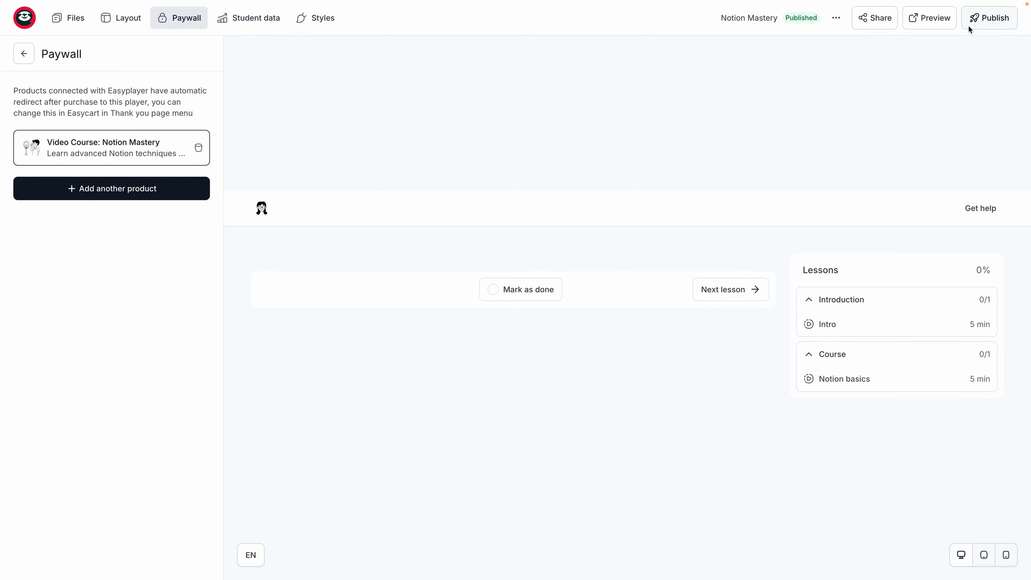
{"action": "left_click", "coordinate": [920, 22]}
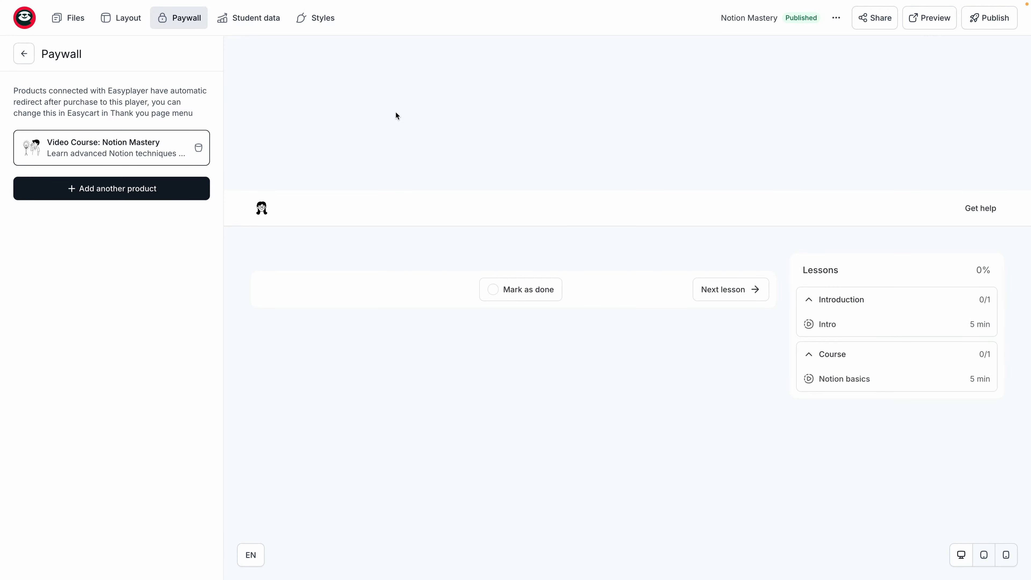
Step: Return to the dashboard and open the Video Course: Notion Mastery product from the store's products
{"action": "left_click", "coordinate": [32, 24]}
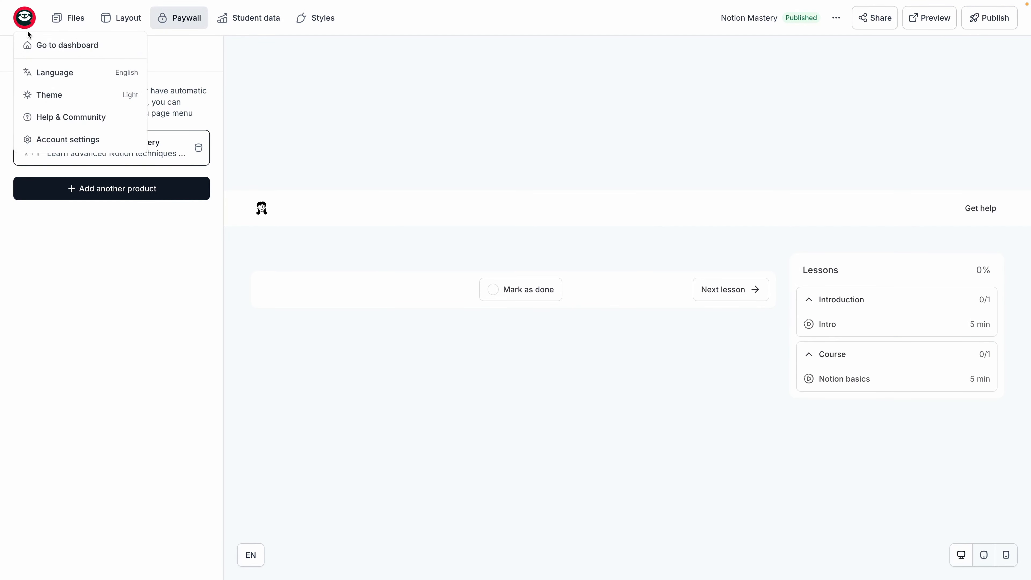
{"action": "left_click", "coordinate": [31, 45]}
{"action": "left_click", "coordinate": [80, 117]}
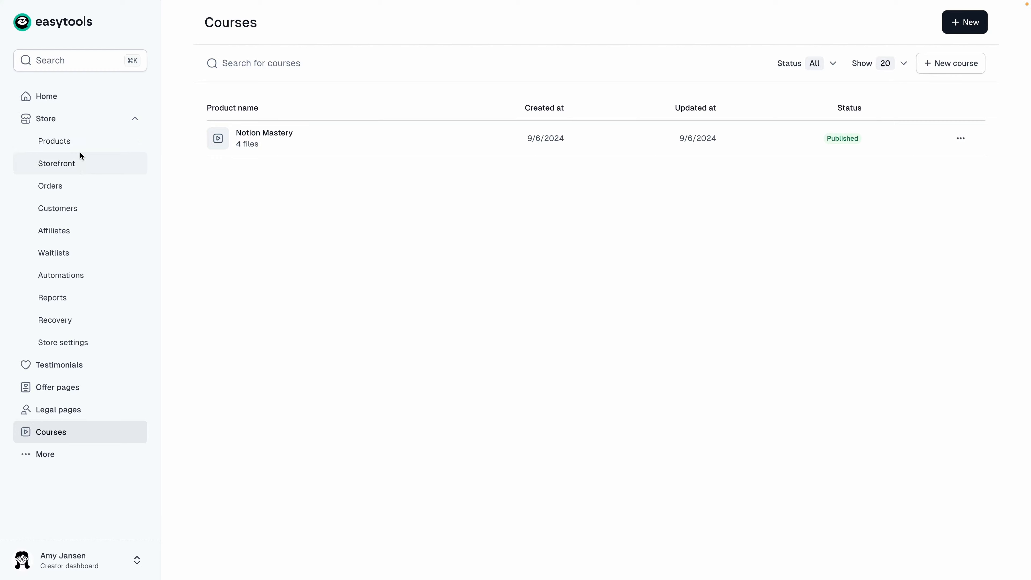
{"action": "left_click", "coordinate": [77, 143]}
{"action": "left_click", "coordinate": [252, 198]}
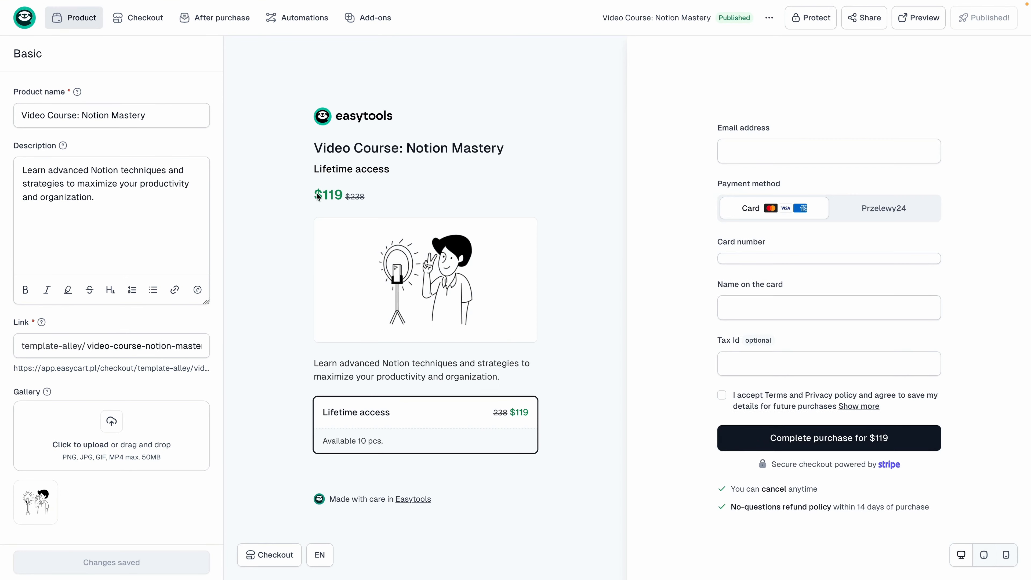
Step: Create a share link to a custom price of 0 USD for the product and copy it
{"action": "left_click", "coordinate": [864, 18]}
{"action": "left_click", "coordinate": [510, 262]}
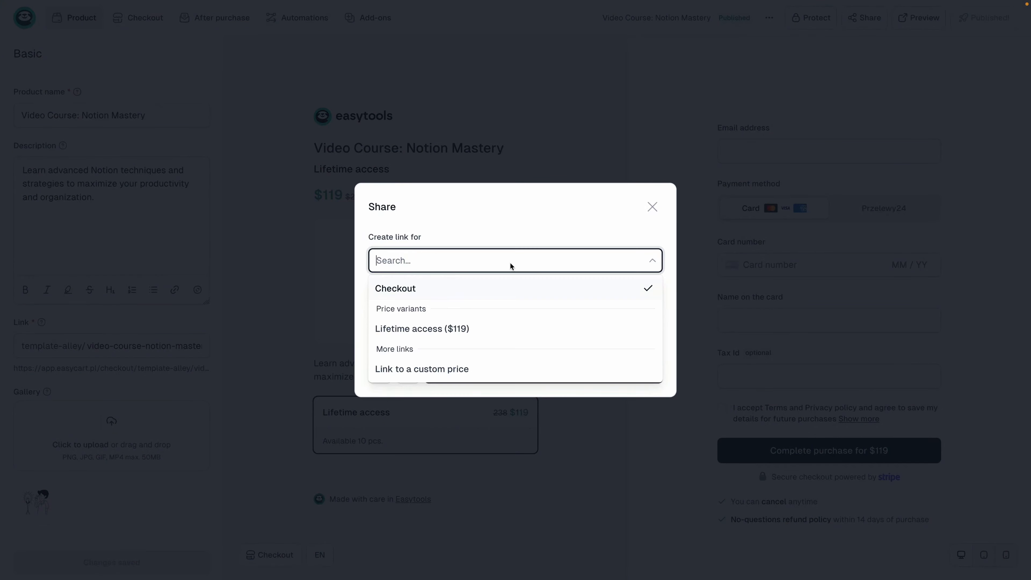
{"action": "left_click", "coordinate": [444, 372]}
{"action": "left_click", "coordinate": [537, 323]}
{"action": "type", "text": "0"}
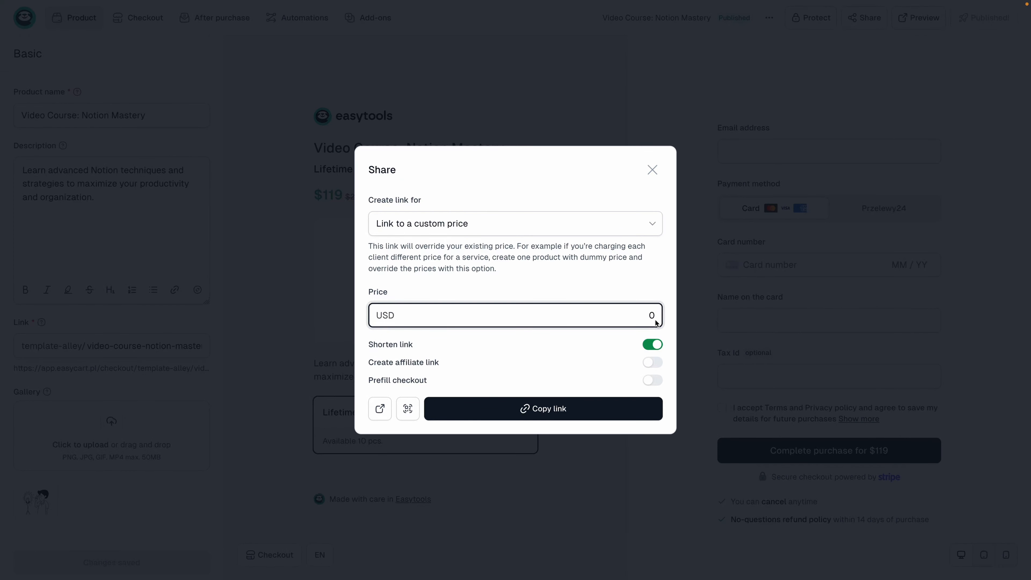
{"action": "left_click", "coordinate": [565, 407]}
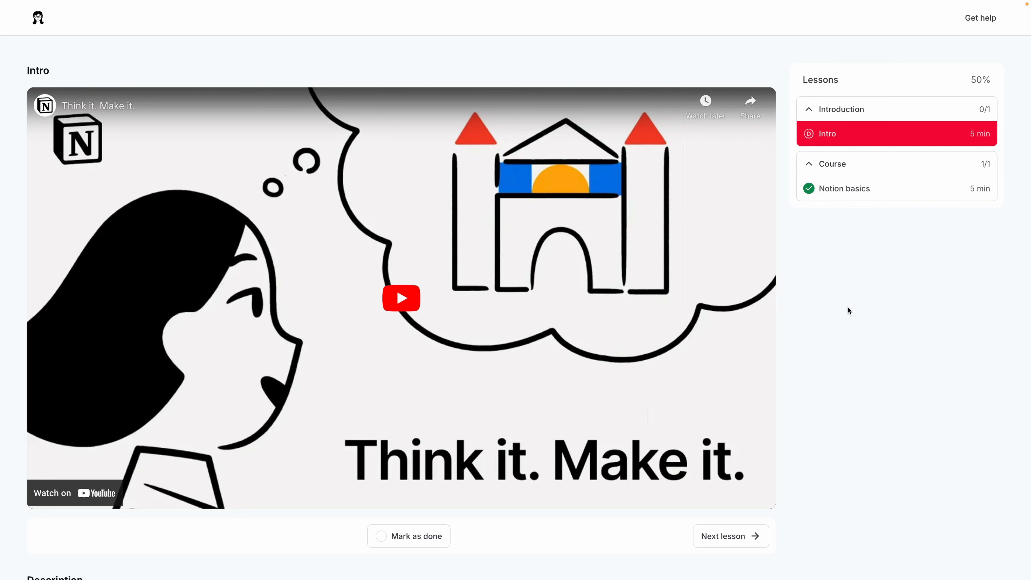
Step: View the Notion basics lesson and the Intro lesson in the course player
{"action": "left_click", "coordinate": [838, 190]}
{"action": "left_click", "coordinate": [838, 144]}
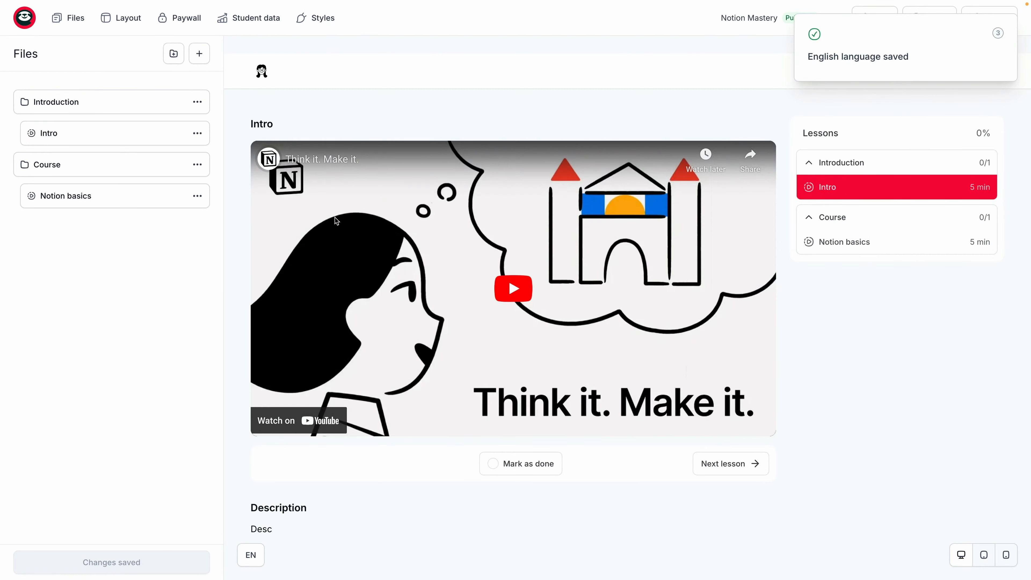
Step: Try the Unique visit and Lesson marked as unfinished event subscriptions in the course's student data settings
{"action": "left_click", "coordinate": [245, 23]}
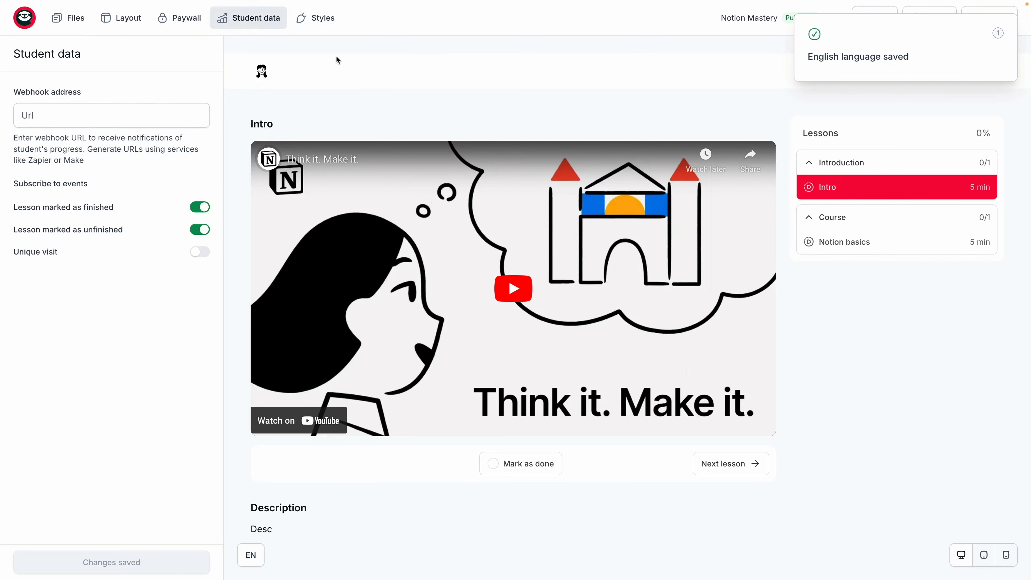
{"action": "left_click", "coordinate": [305, 20]}
{"action": "left_click", "coordinate": [278, 23]}
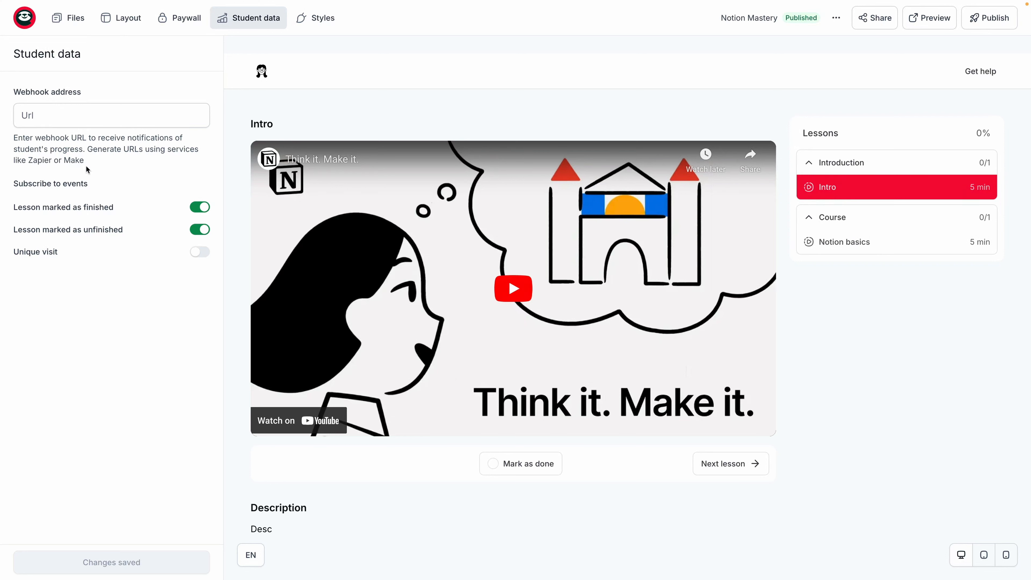
{"action": "left_click", "coordinate": [202, 255]}
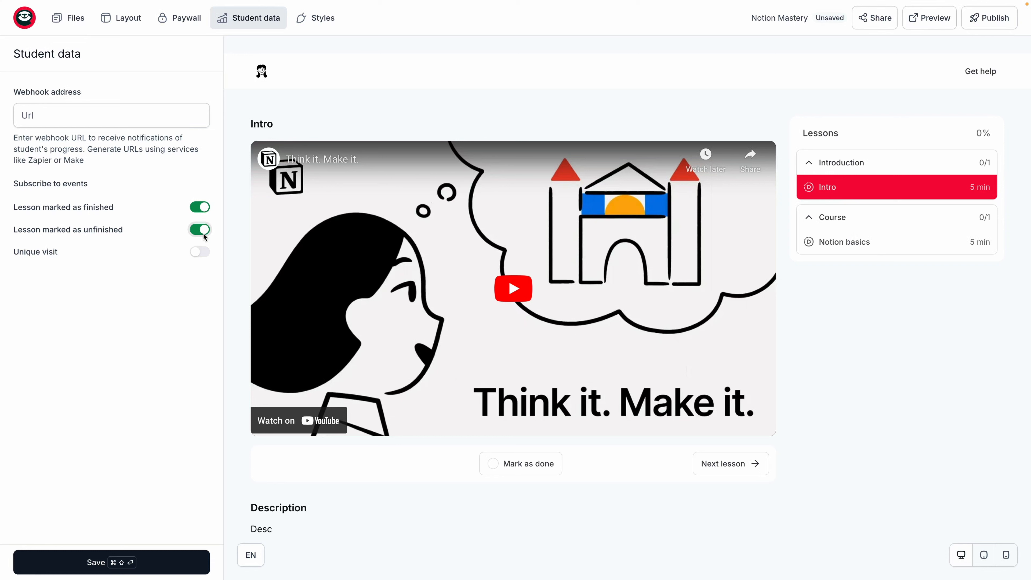
{"action": "left_click", "coordinate": [203, 233]}
{"action": "left_click", "coordinate": [206, 250]}
Step: Open the course's style settings, try another style theme and set it back to Default
{"action": "left_click", "coordinate": [322, 23]}
{"action": "left_click", "coordinate": [561, 324]}
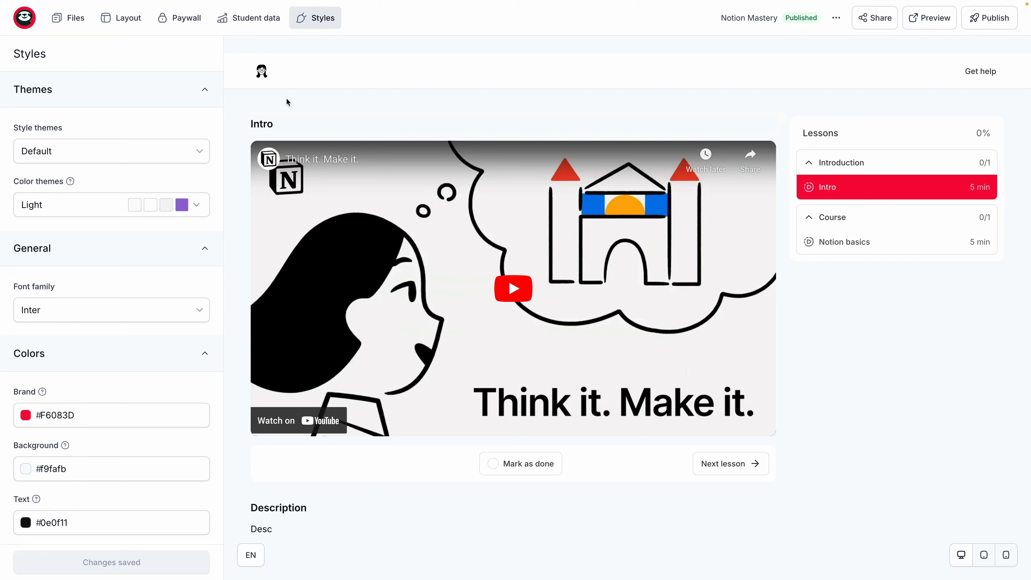
{"action": "left_click", "coordinate": [94, 153]}
{"action": "left_click", "coordinate": [90, 224]}
{"action": "left_click", "coordinate": [104, 156]}
{"action": "left_click", "coordinate": [99, 181]}
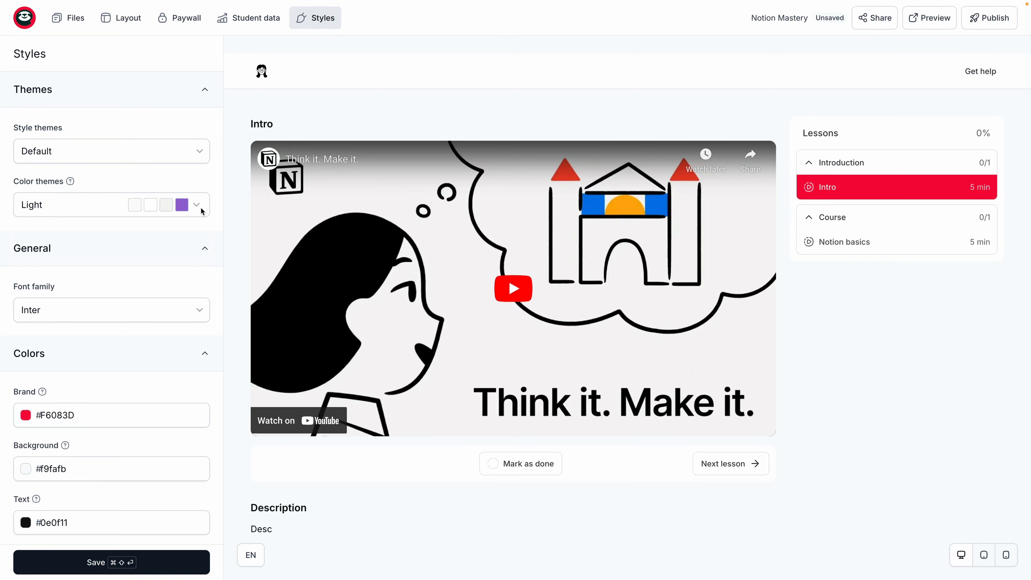
Step: Try the Dark and Navy blue color themes on the course page
{"action": "left_click", "coordinate": [200, 208]}
{"action": "left_click", "coordinate": [150, 261]}
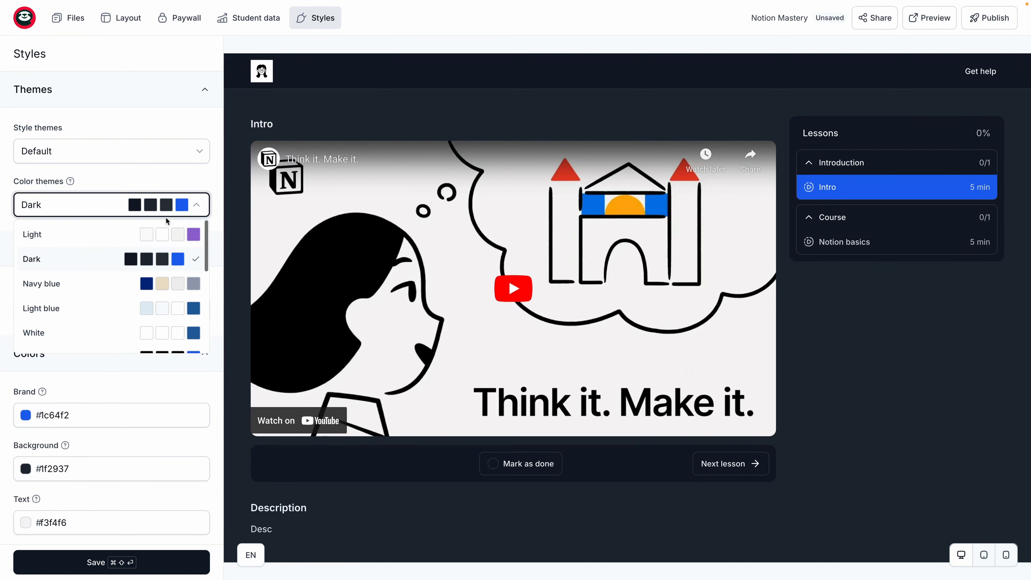
{"action": "left_click", "coordinate": [118, 284]}
{"action": "left_click", "coordinate": [141, 300]}
Step: Apply the Light color theme to the course page and save the style changes
{"action": "left_click", "coordinate": [202, 205]}
{"action": "left_click", "coordinate": [139, 215]}
{"action": "left_click", "coordinate": [93, 234]}
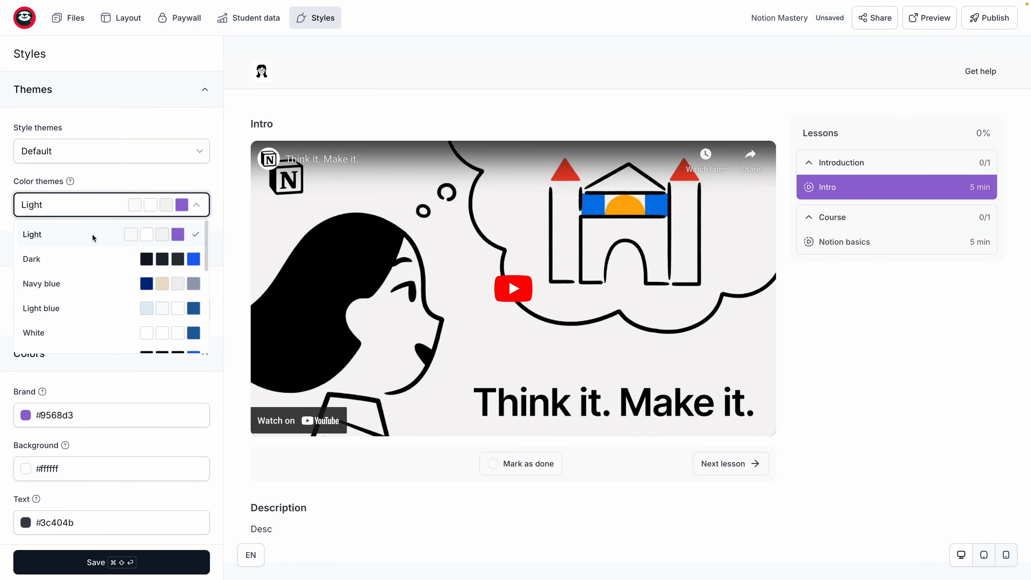
{"action": "left_click", "coordinate": [137, 178]}
{"action": "scroll", "coordinate": [120, 211], "scroll_direction": "down", "scroll_amount": 5}
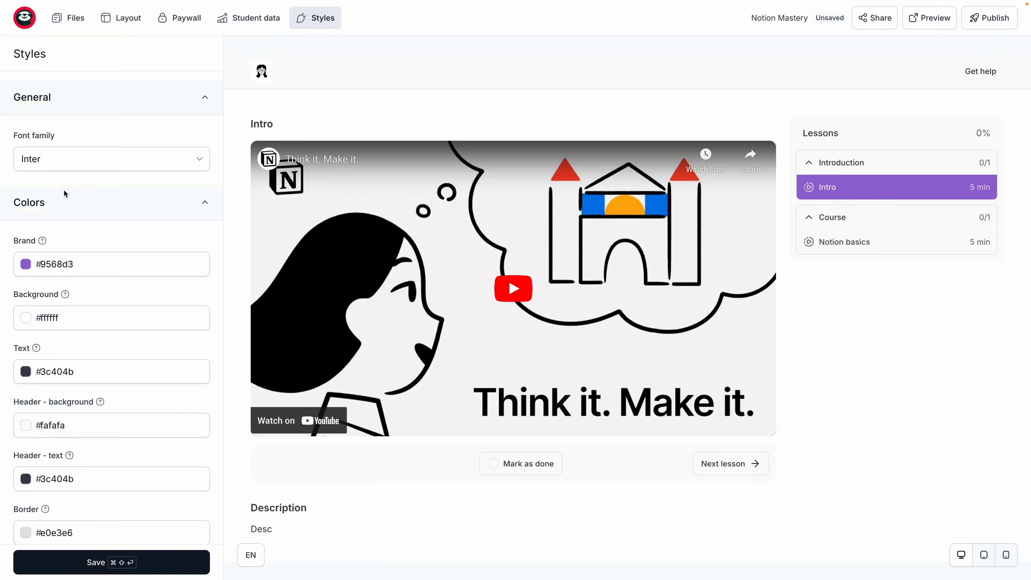
{"action": "scroll", "coordinate": [124, 224], "scroll_direction": "down", "scroll_amount": 1}
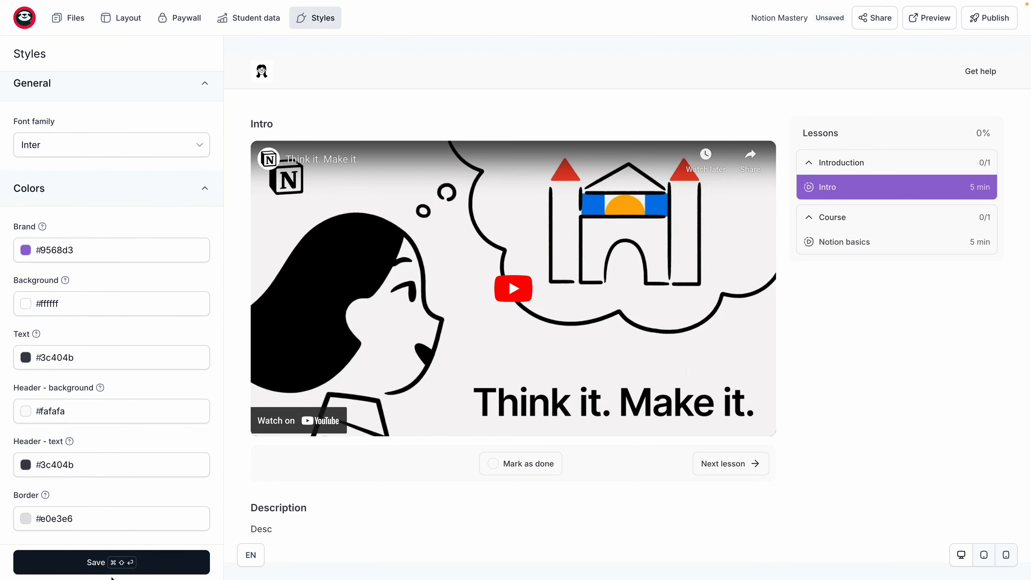
{"action": "left_click", "coordinate": [118, 566]}
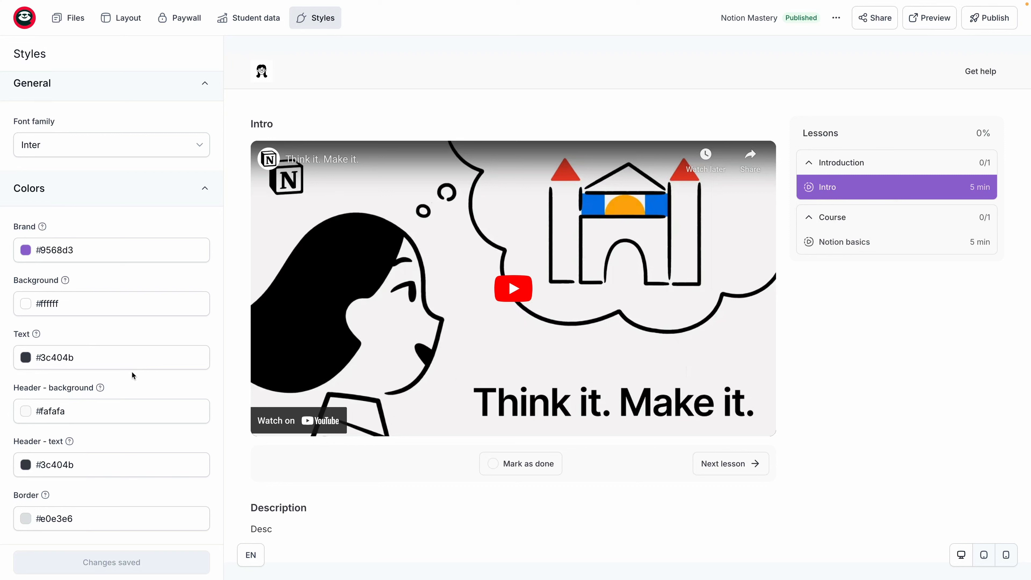